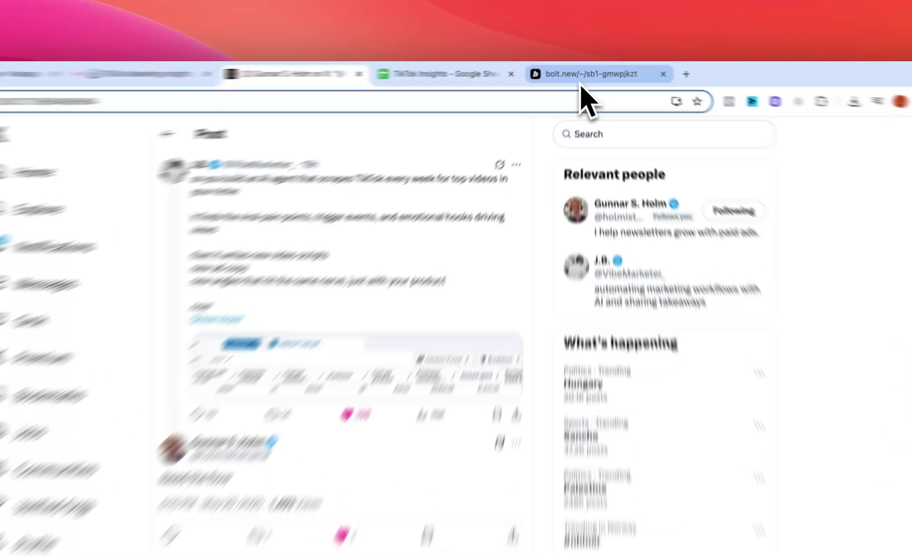
- Switch to the HookHunter landing page in bolt.new and look over its headline, analysis form and feature cards
click(581, 75)
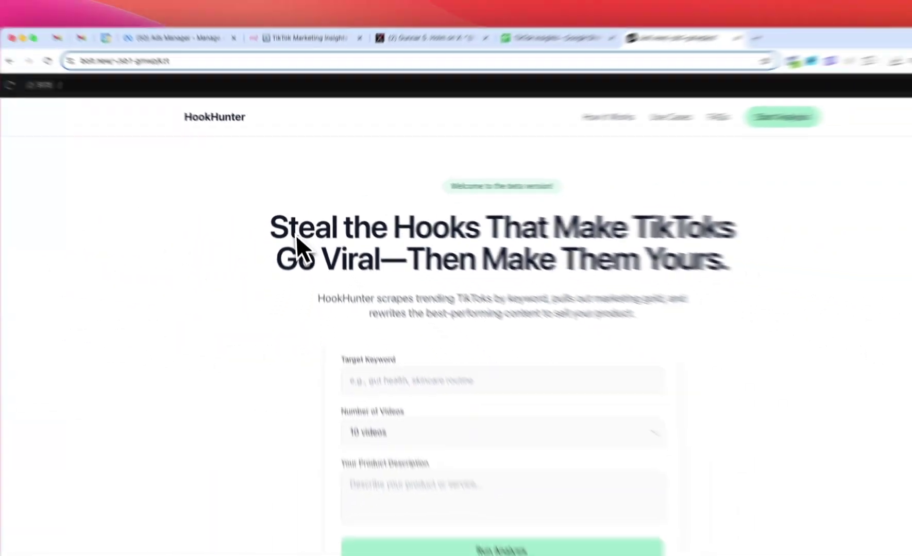
scroll(297, 257, down, 3)
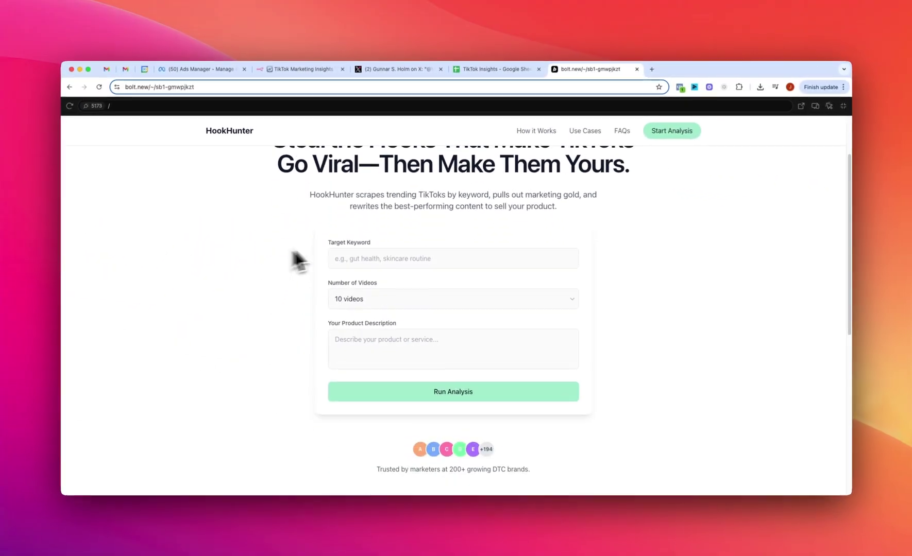
scroll(302, 330, down, 3)
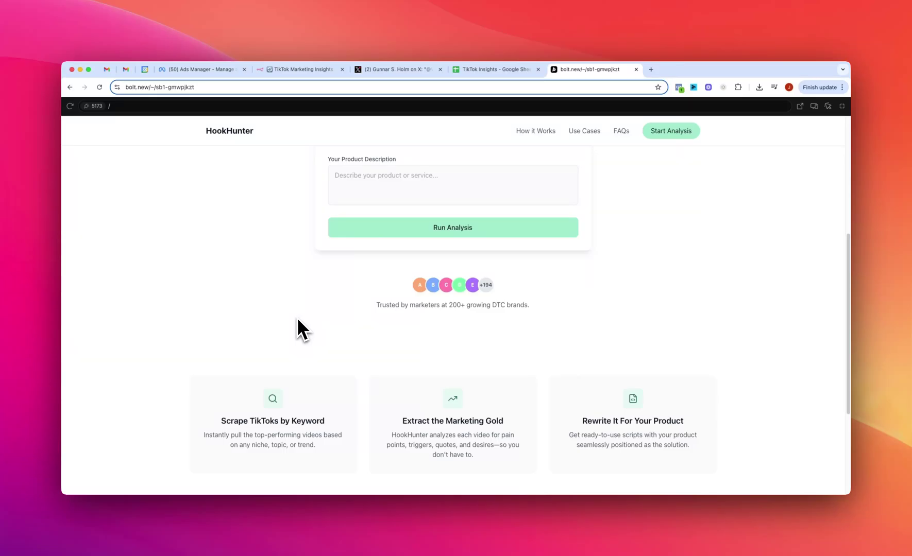
scroll(298, 319, up, 5)
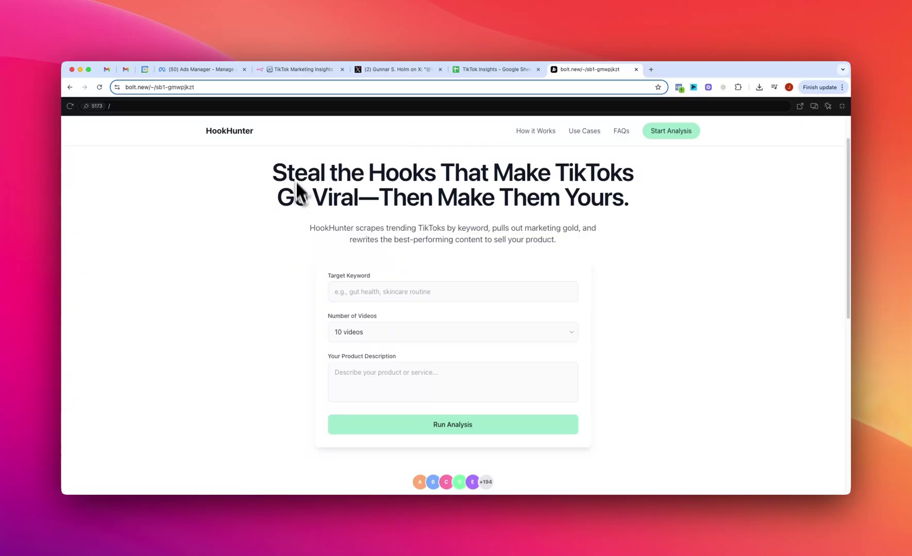
scroll(456, 216, down, 1)
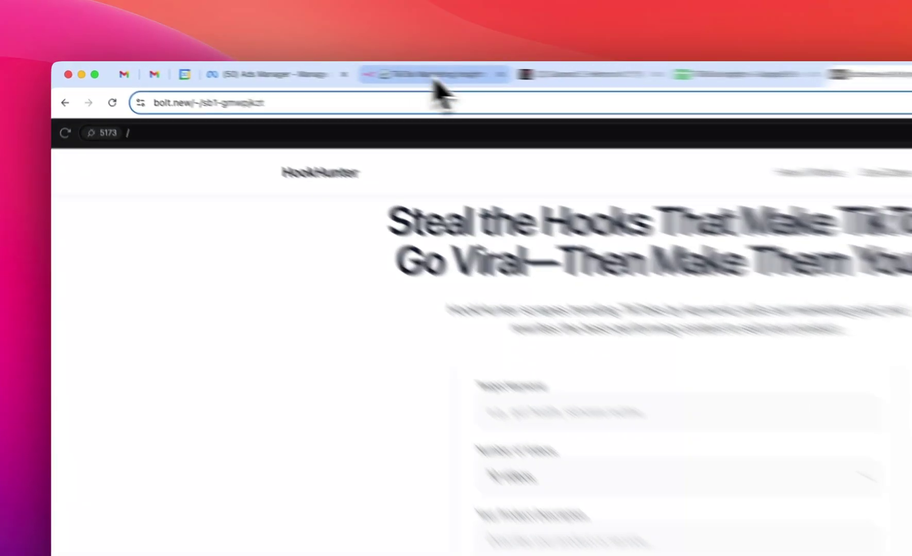
- Look briefly at the TikTok Marketing Insights workflow in n8n and review the HookHunter page down to its footer and back to the form
click(300, 69)
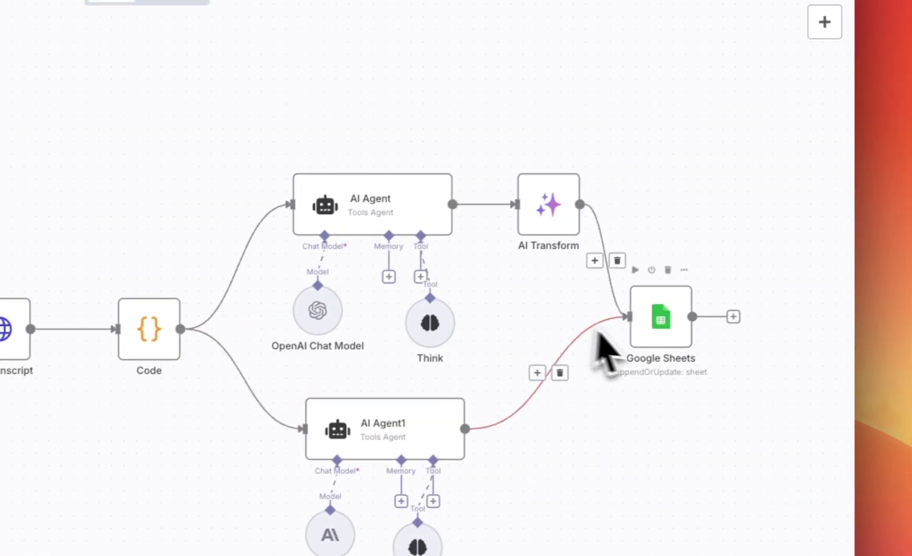
click(643, 82)
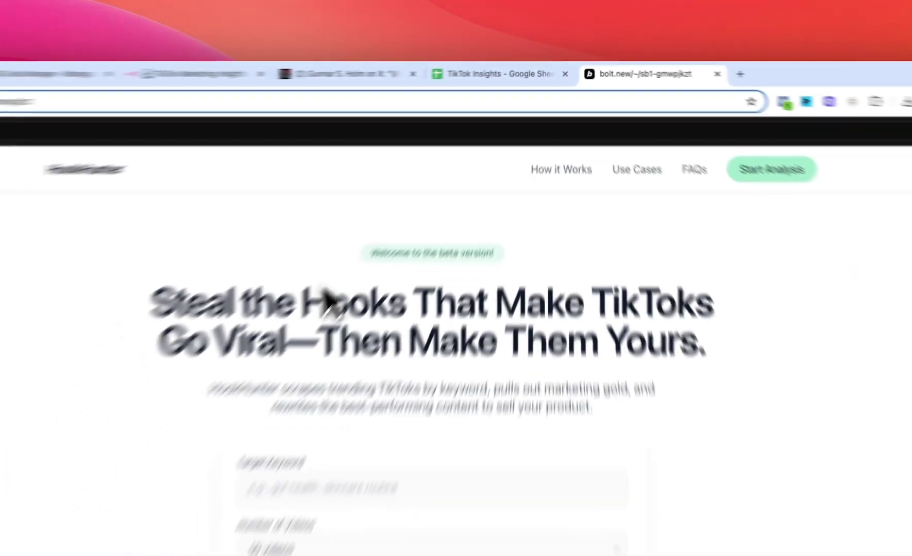
scroll(329, 301, down, 5)
scroll(335, 281, down, 3)
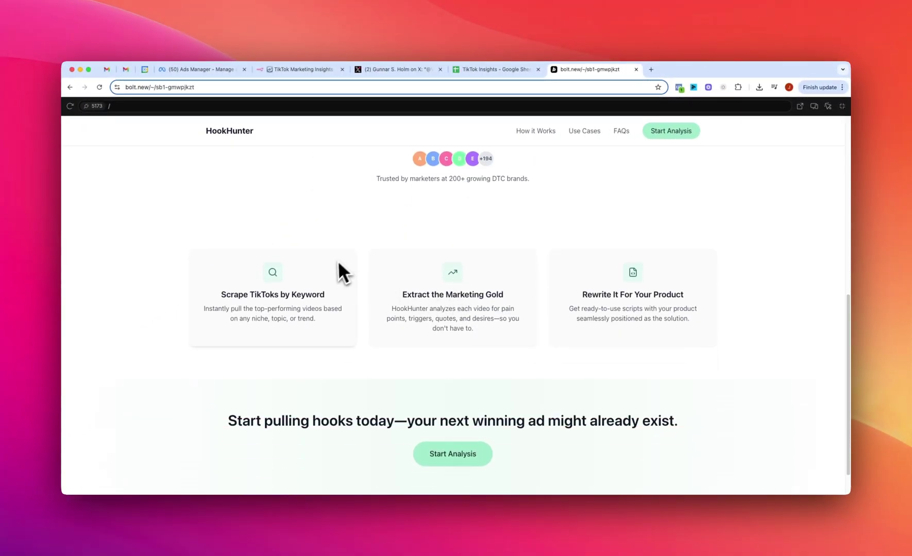
scroll(339, 272, down, 2)
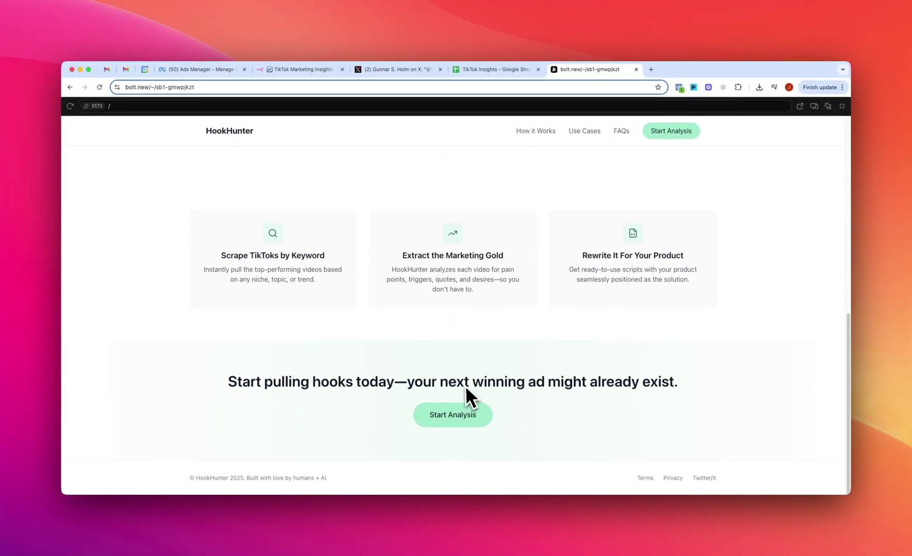
click(466, 403)
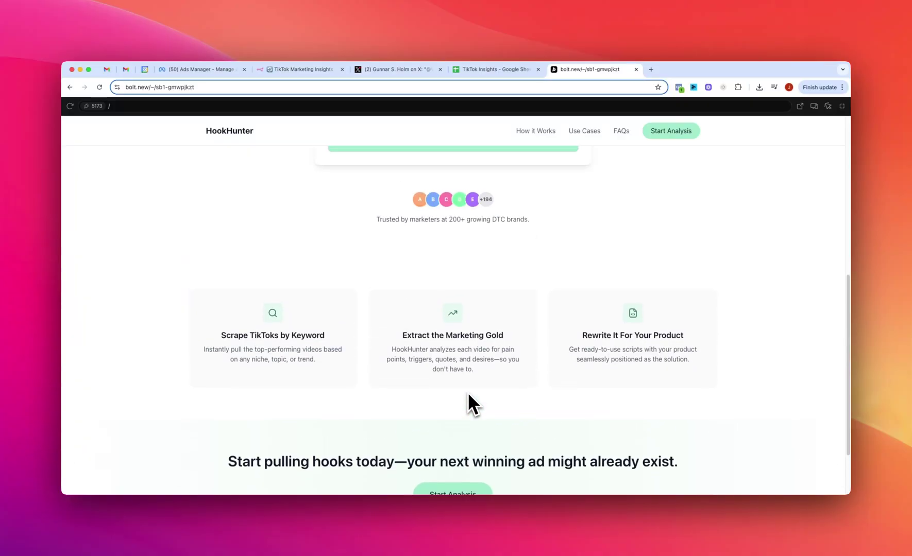
scroll(447, 294, up, 3)
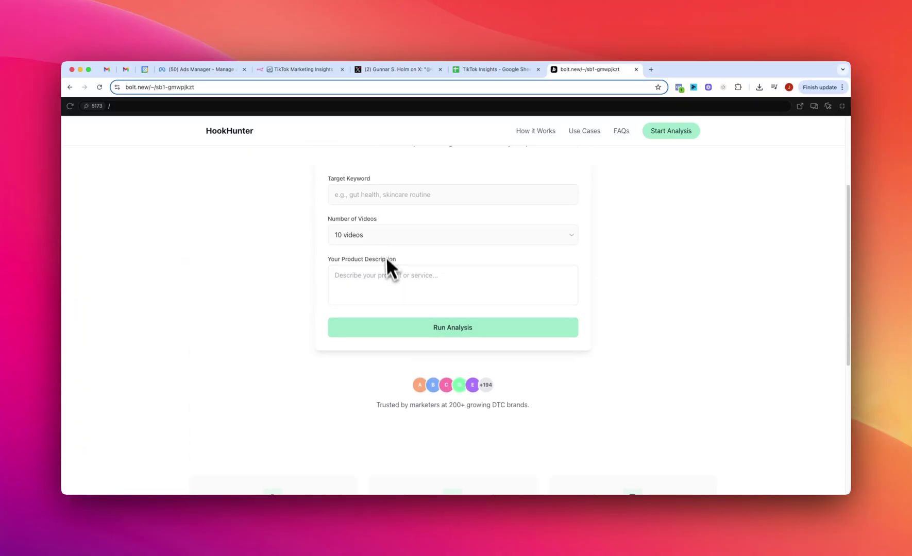
scroll(227, 245, up, 1)
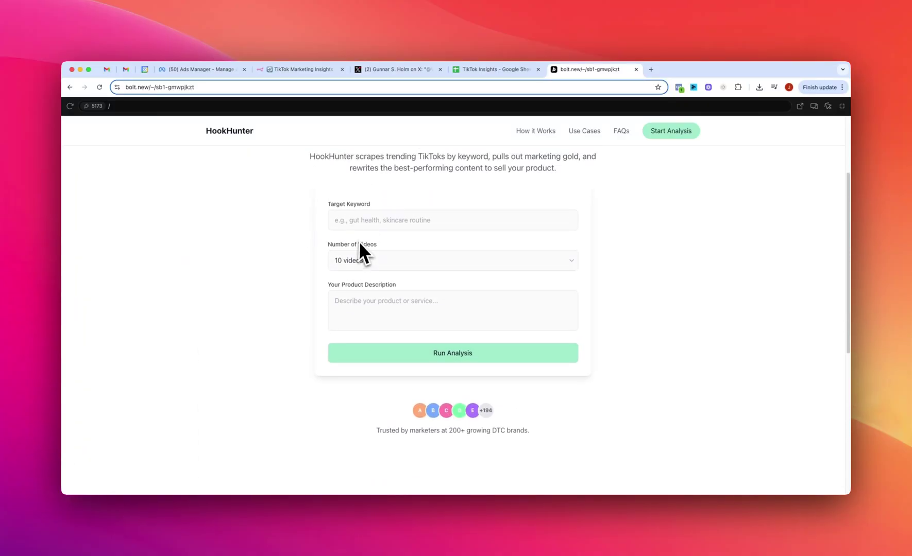
scroll(337, 255, up, 1)
scroll(352, 261, up, 1)
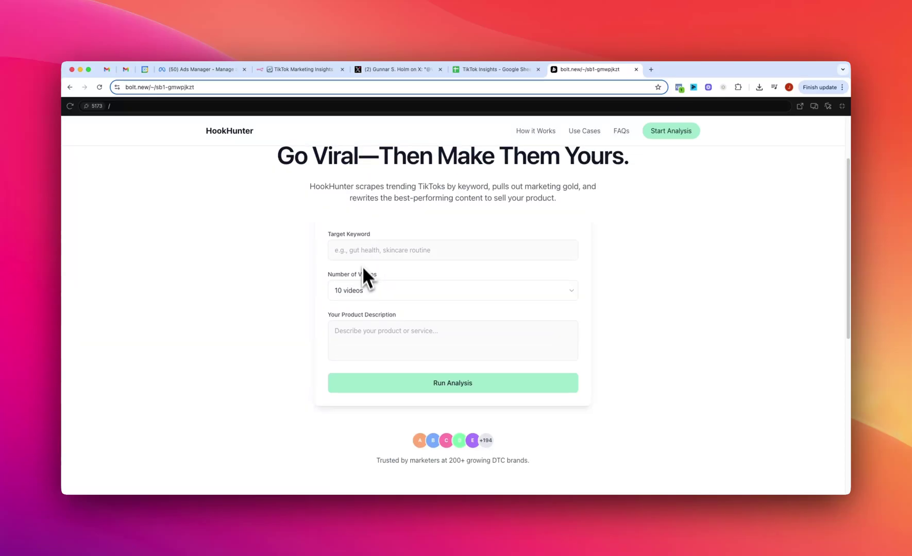
- Switch to the TikTok Marketing Insights workflow in n8n and examine its nodes from the form submission to Google Sheets
click(299, 66)
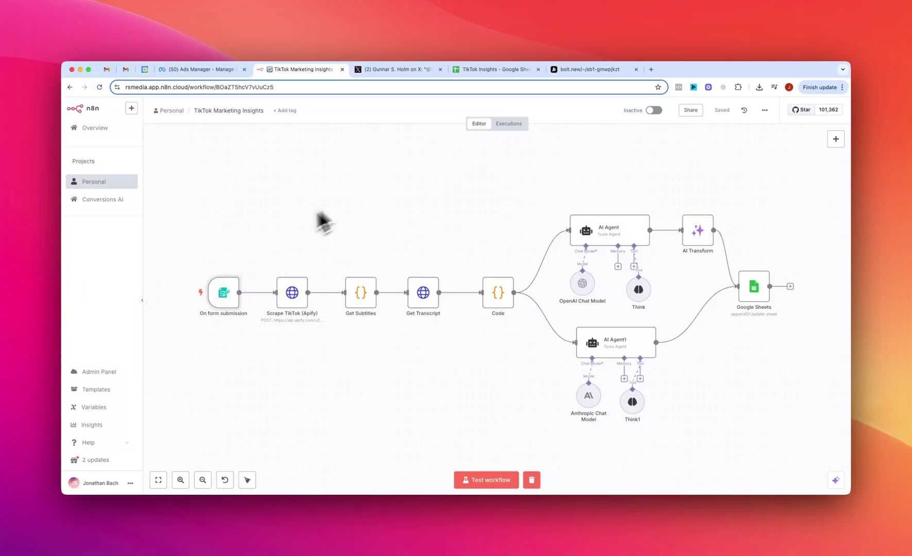
mouse_move(238, 303)
mouse_move(440, 292)
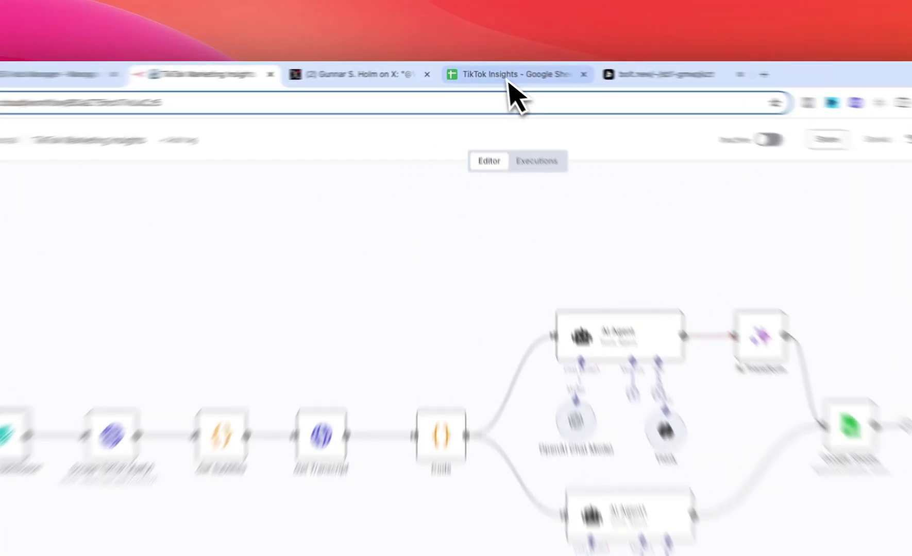
- Switch to the TikTok Insights spreadsheet and review row 2 from the original transcription and pain points through to the New Script column
click(487, 69)
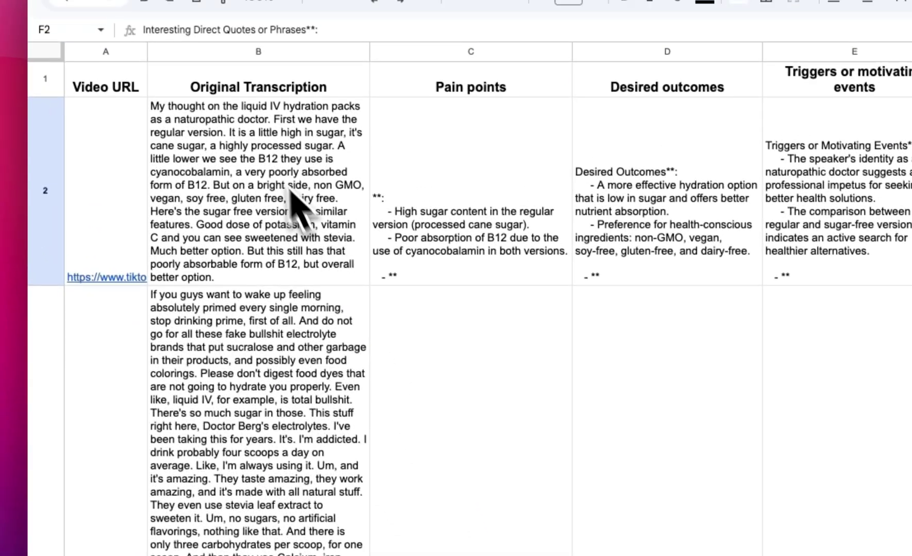
click(430, 178)
click(618, 181)
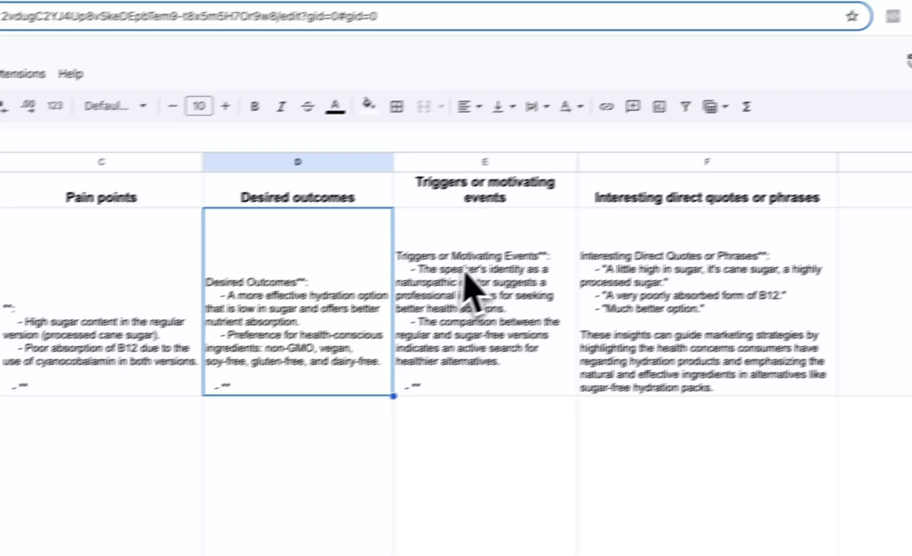
click(472, 288)
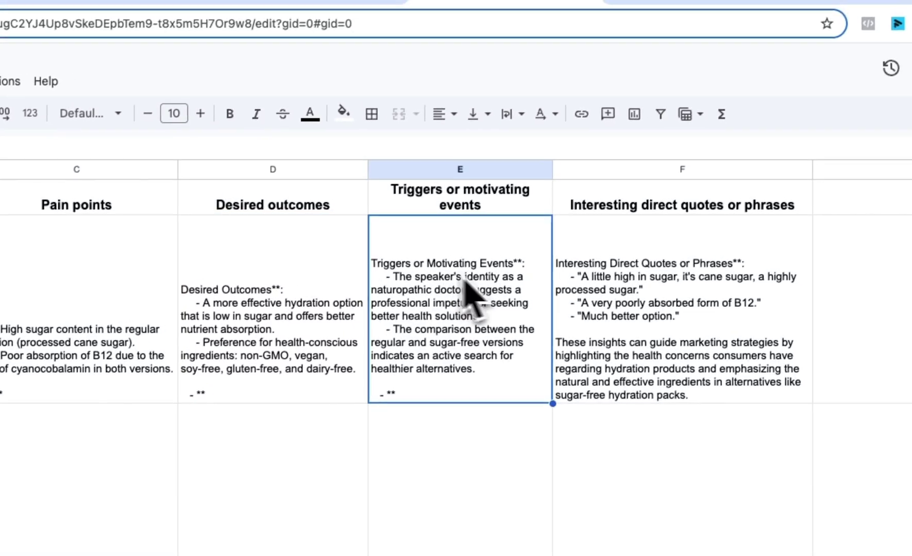
click(654, 304)
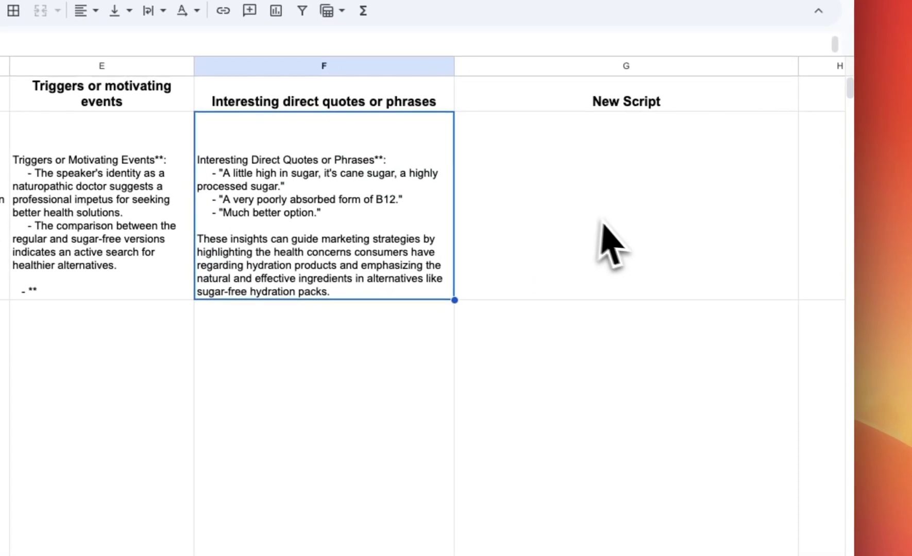
click(755, 292)
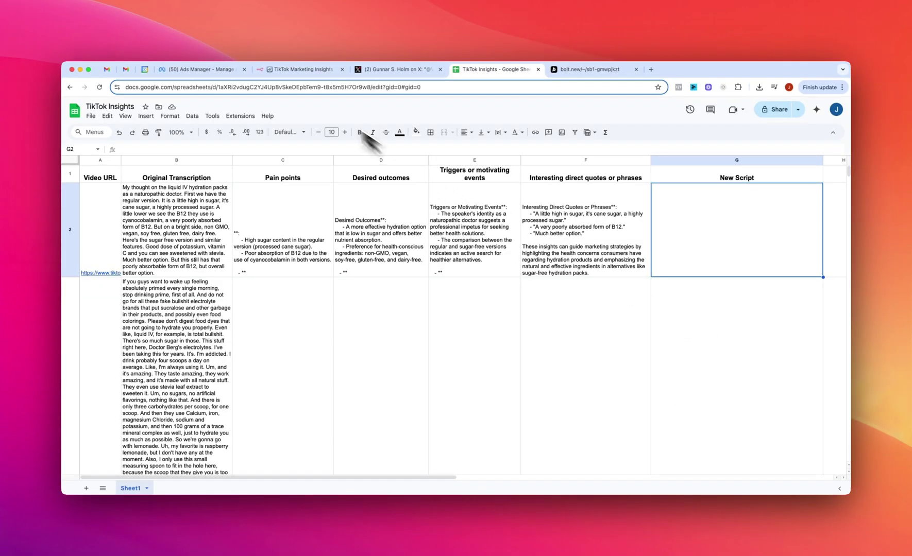
- Return to the TikTok Marketing Insights workflow in n8n and start a test run
click(302, 69)
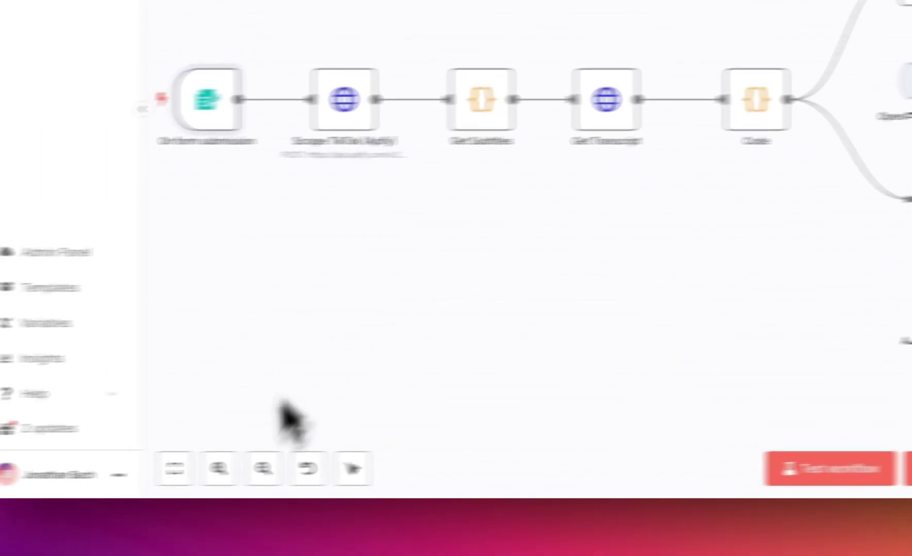
click(14, 476)
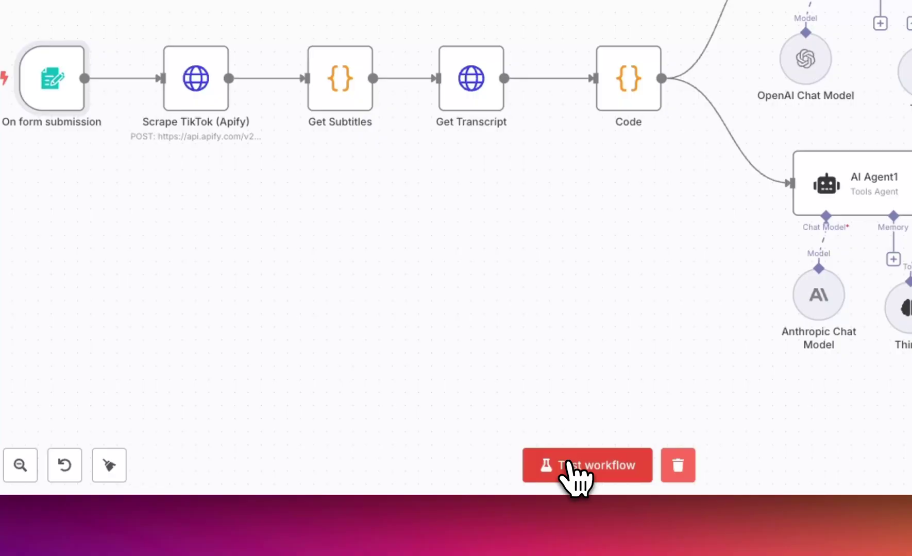
click(568, 465)
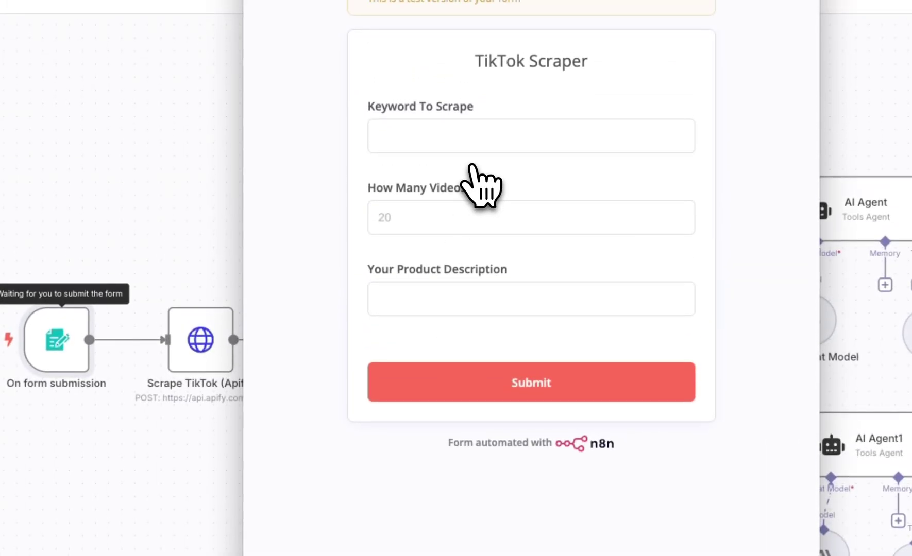
- Fill in the TikTok Scraper form with the keyword "electrolyte hydration", 5 videos and the copied Instant Hydration product description
click(466, 144)
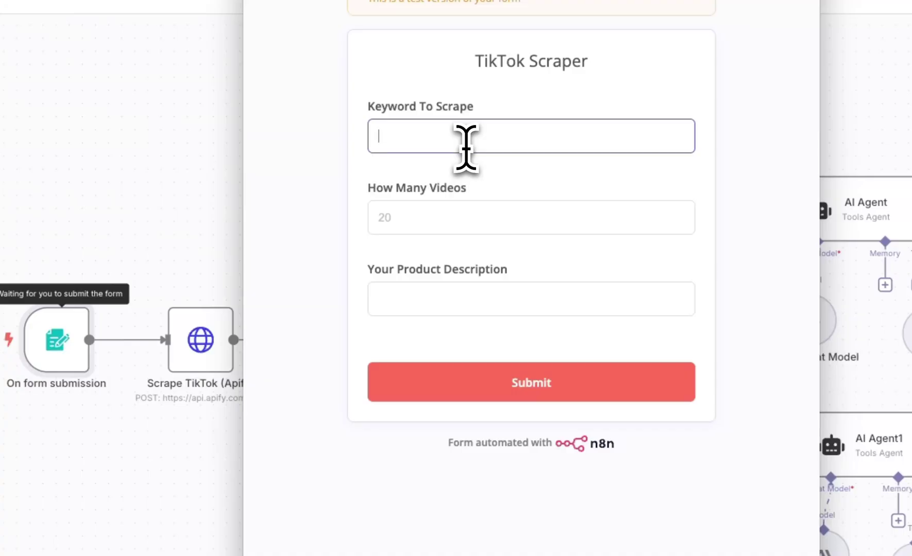
text(electro)
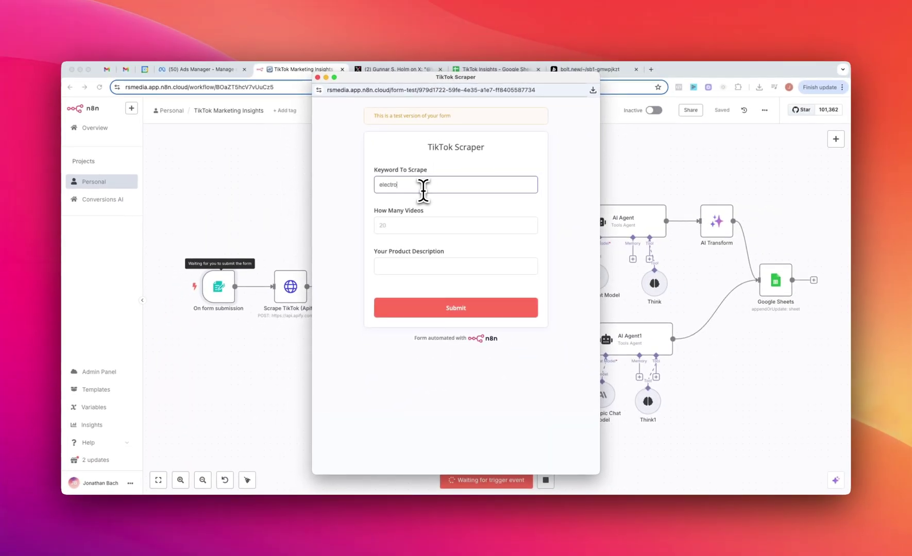
text(lyte hydration)
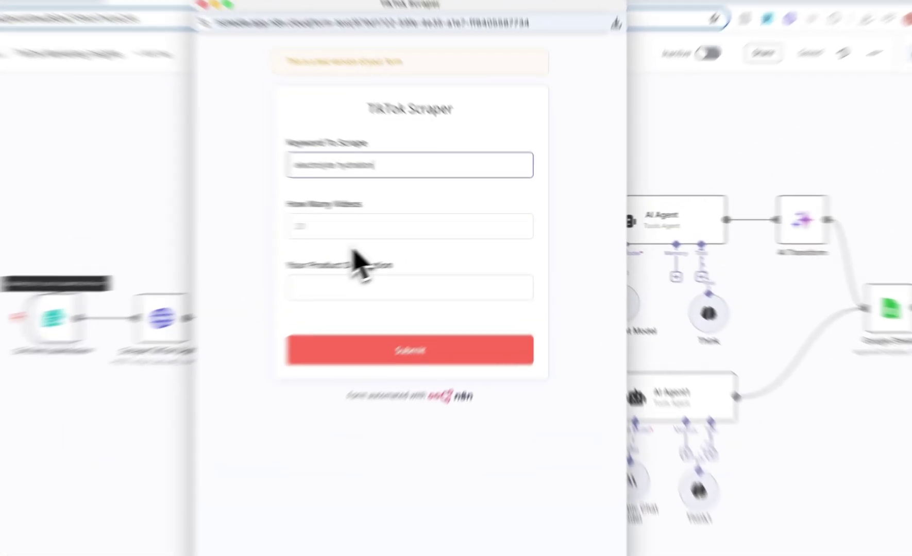
click(410, 230)
text(5)
click(264, 311)
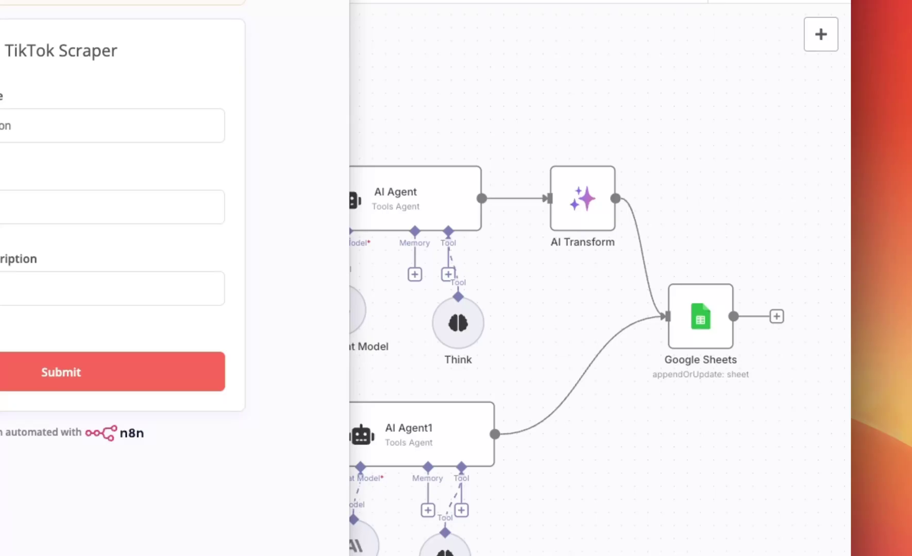
key(ctrl+v)
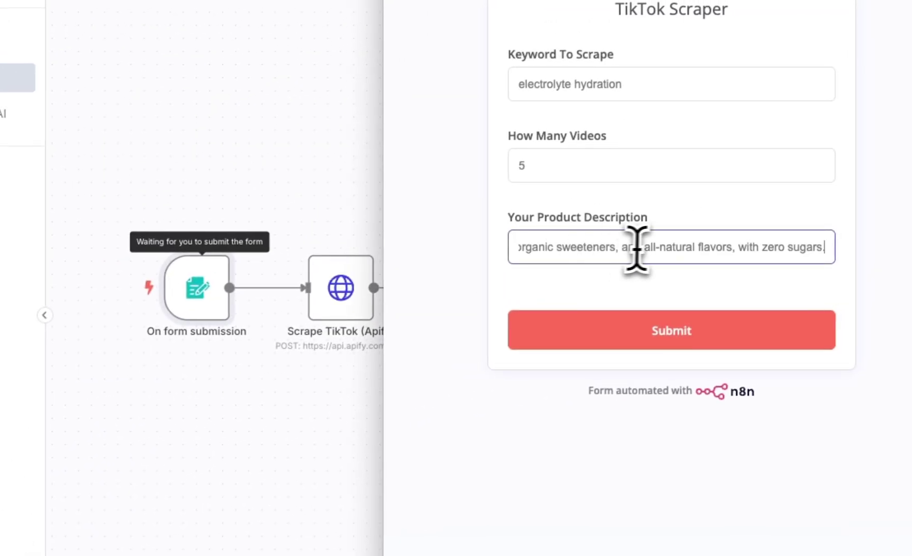
- Check the start of the product description, submit the TikTok Scraper form and close the form window
key(ctrl+a)
drag(662, 248, 694, 248)
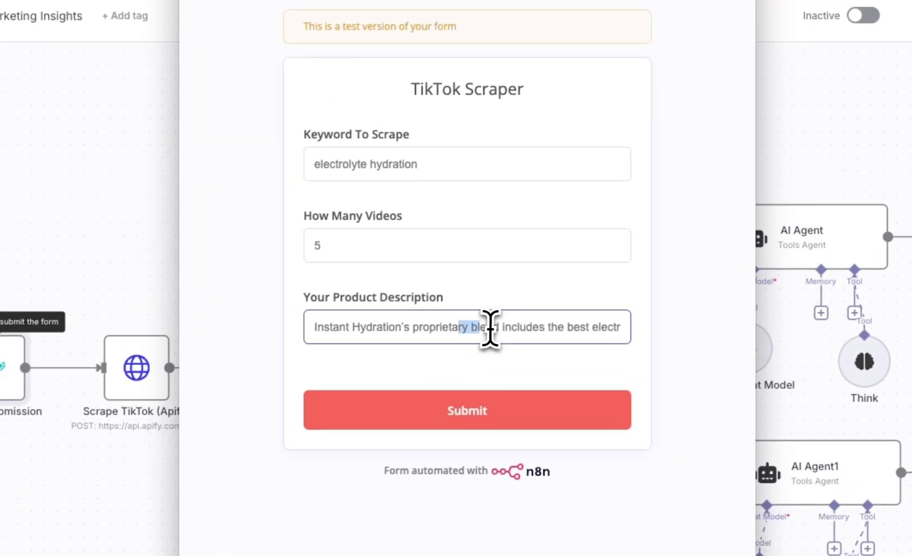
drag(490, 328, 470, 417)
click(471, 414)
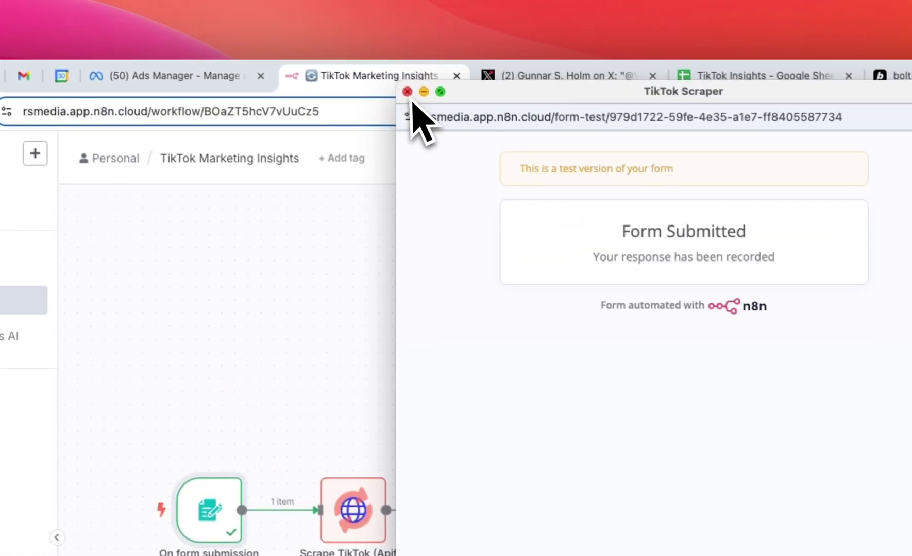
click(407, 93)
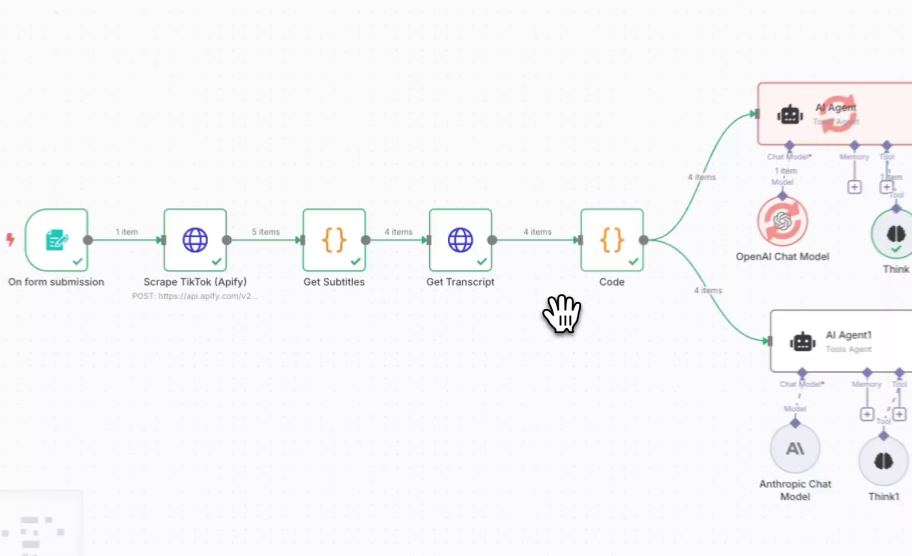
- Follow the running workflow on the canvas from the scraping and transcript nodes to the two AI agents
drag(610, 377, 443, 336)
drag(369, 366, 385, 387)
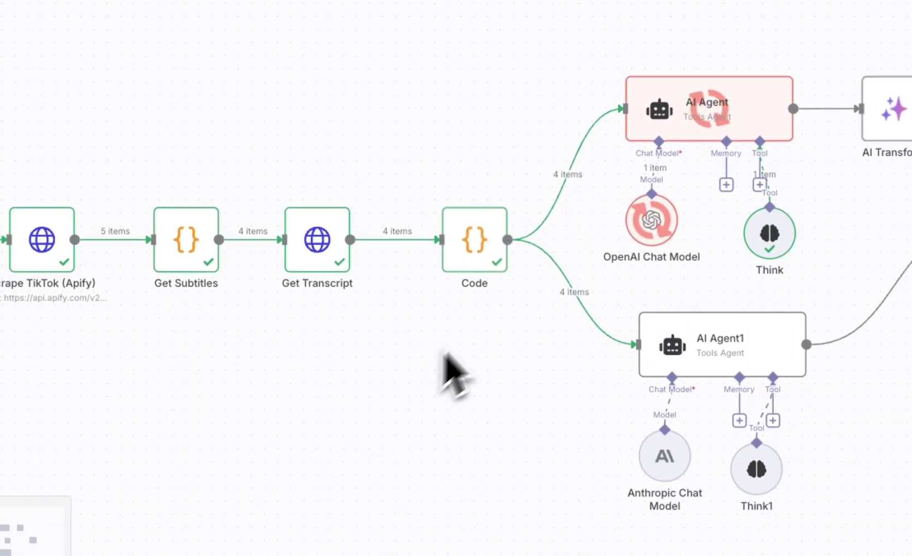
mouse_move(563, 209)
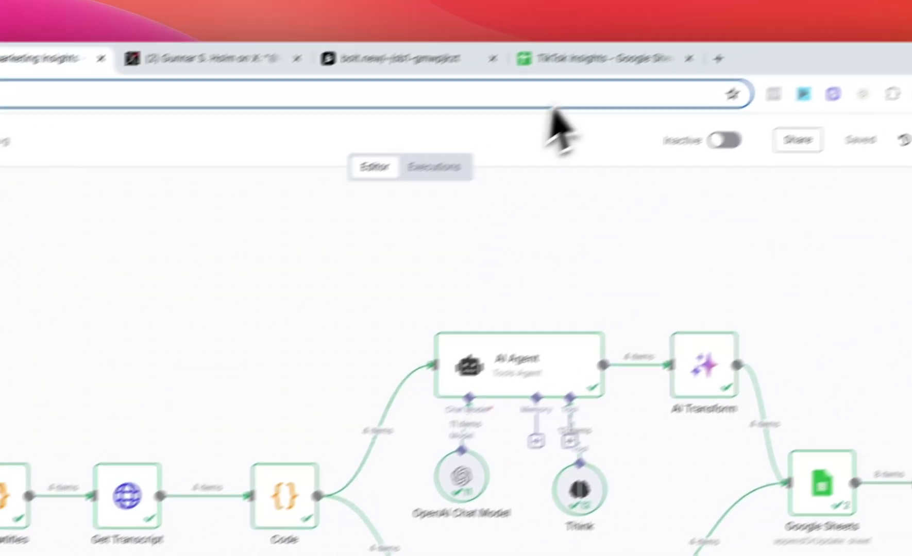
- Switch to the TikTok Insights Google Sheet and review the analyses and rewritten Instant Hydration scripts in column G
click(570, 61)
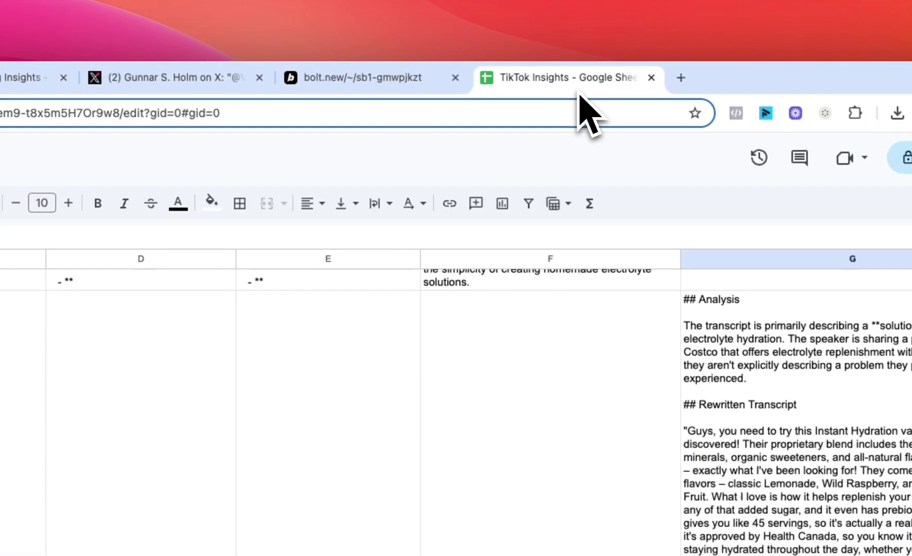
scroll(360, 319, up, 5)
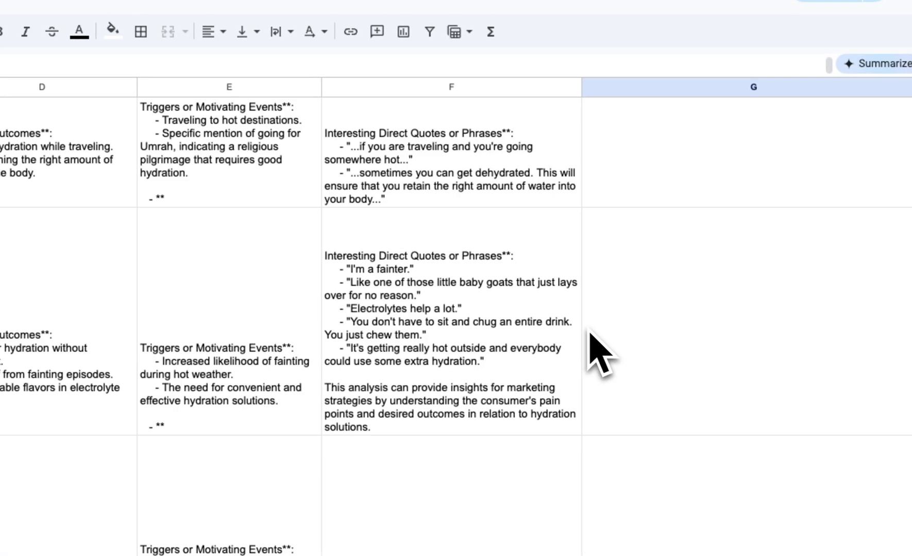
scroll(356, 306, down, 5)
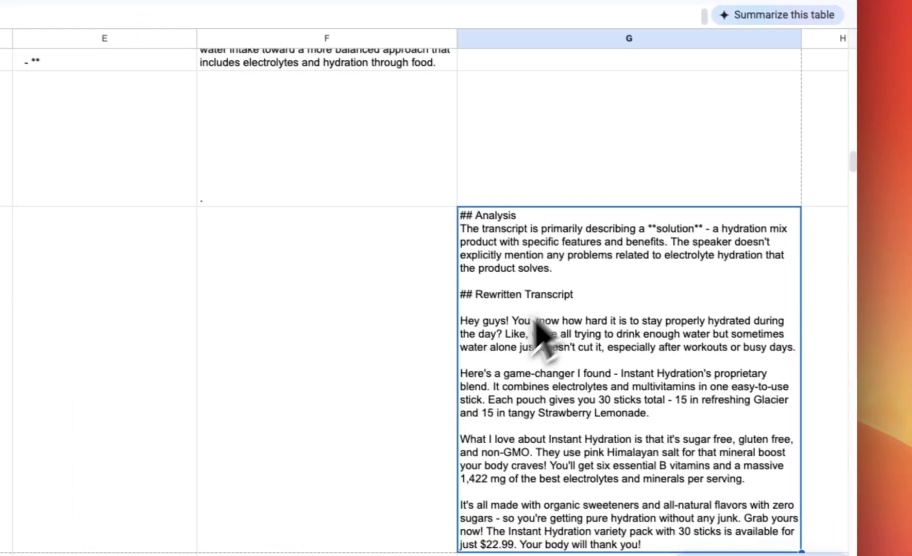
scroll(538, 335, down, 10)
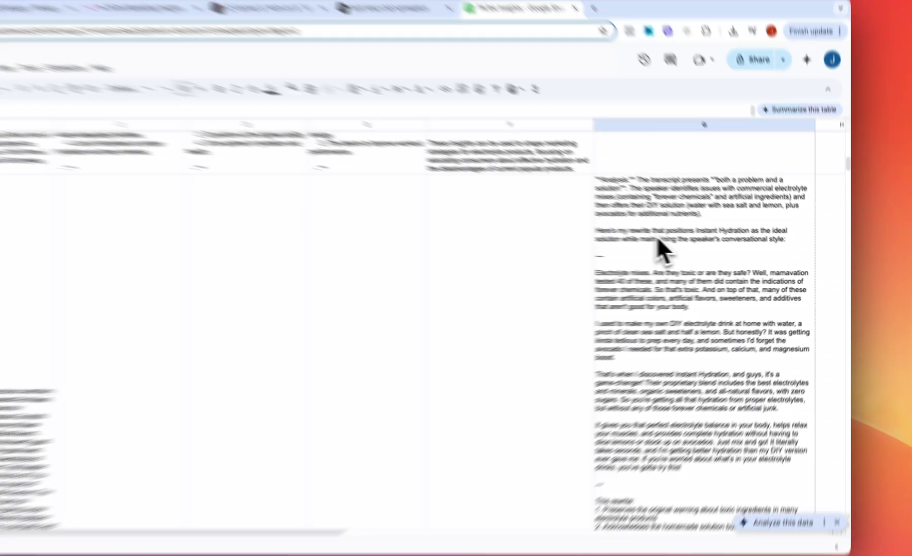
scroll(552, 221, up, 10)
scroll(552, 220, down, 3)
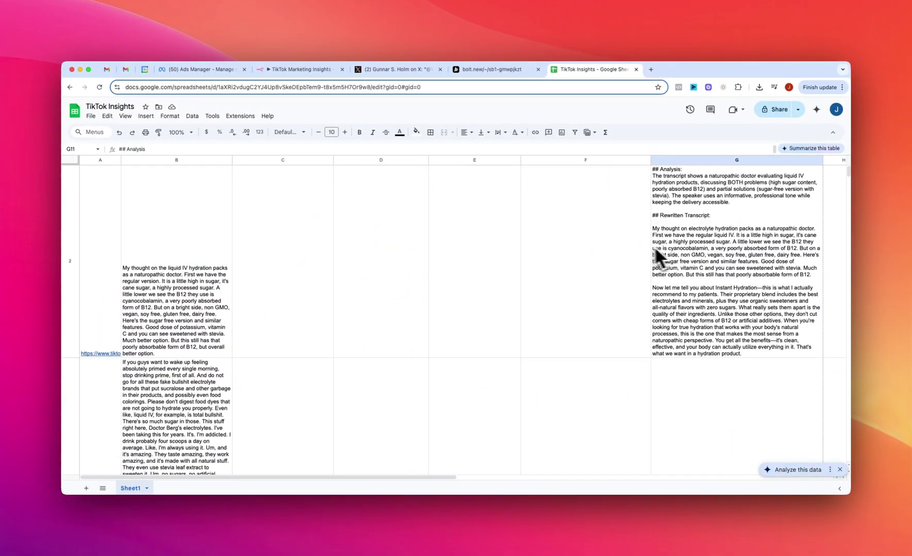
- Review the extracted insights in the sheet's other columns, comparing the row 9 transcript with the points in column C
scroll(653, 246, down, 15)
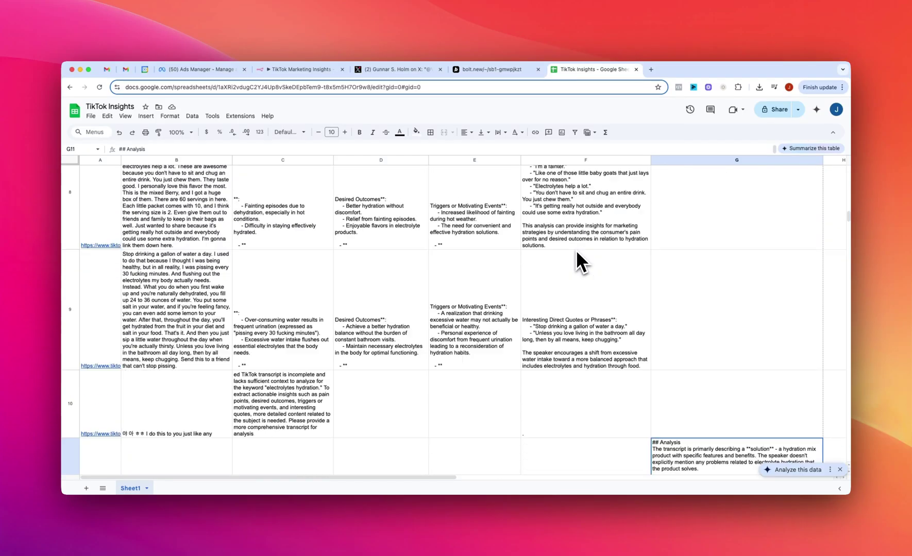
scroll(575, 249, down, 5)
scroll(561, 262, up, 5)
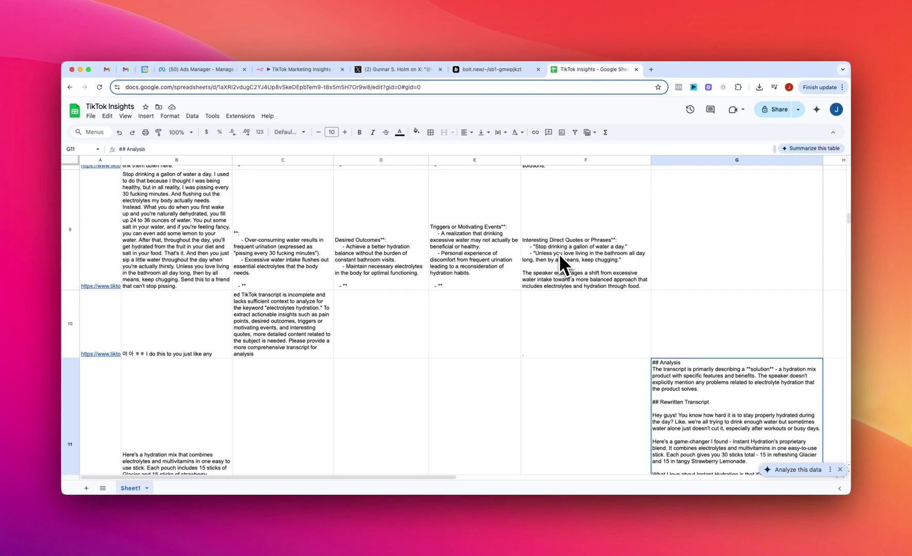
click(182, 366)
scroll(300, 263, up, 1)
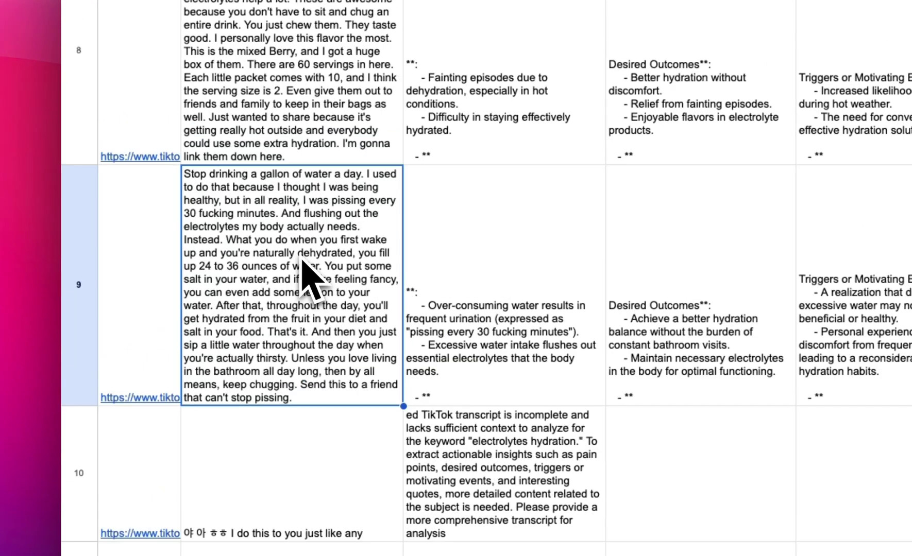
click(510, 345)
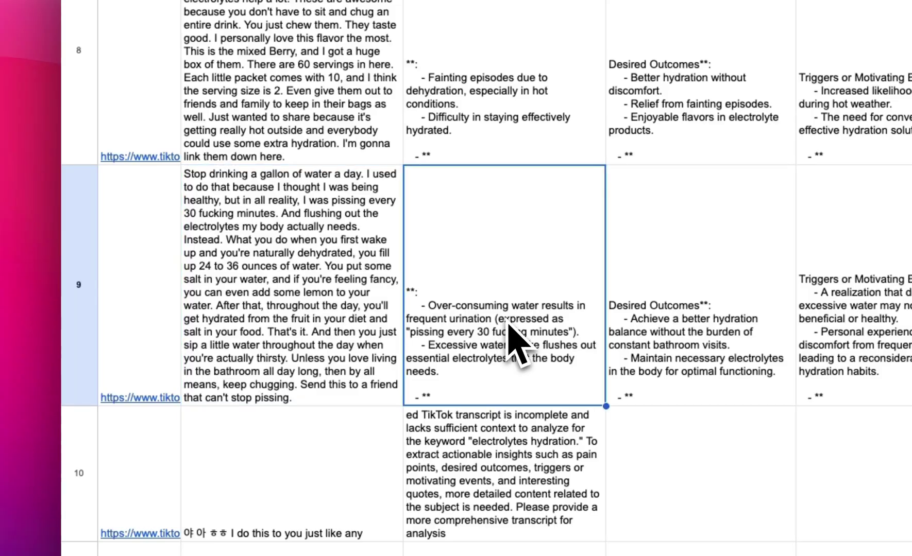
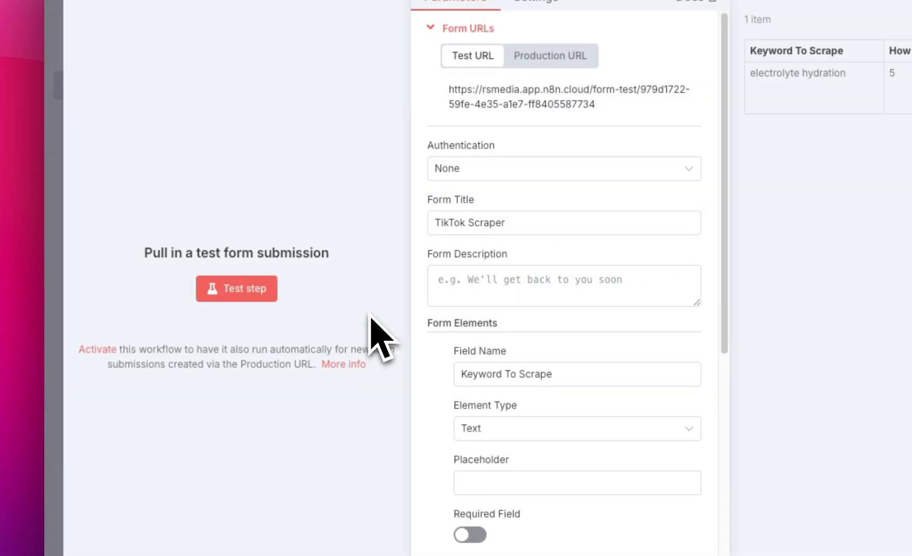
- Review the form elements of the On form submission node: Keyword To Scrape, How Many Videos and Your Product Description
scroll(517, 173, down, 1)
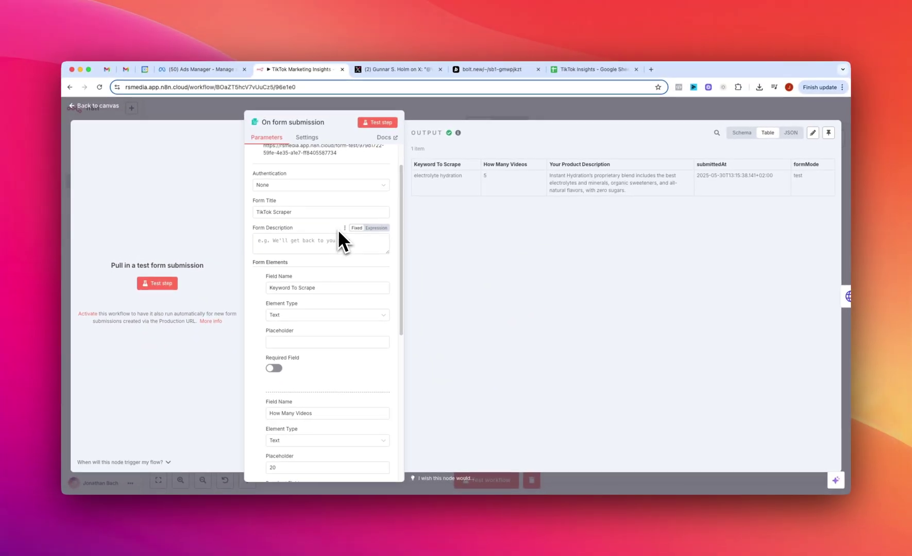
scroll(338, 239, down, 2)
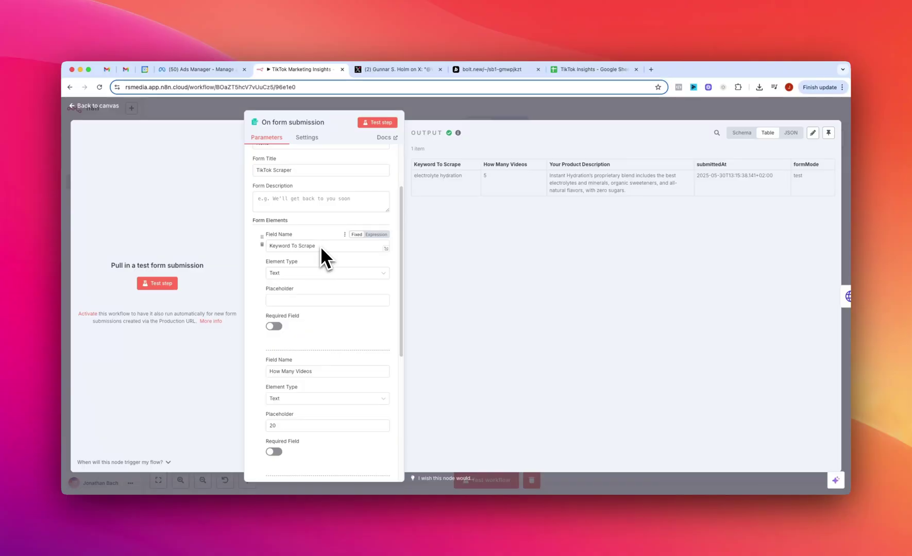
scroll(318, 248, down, 4)
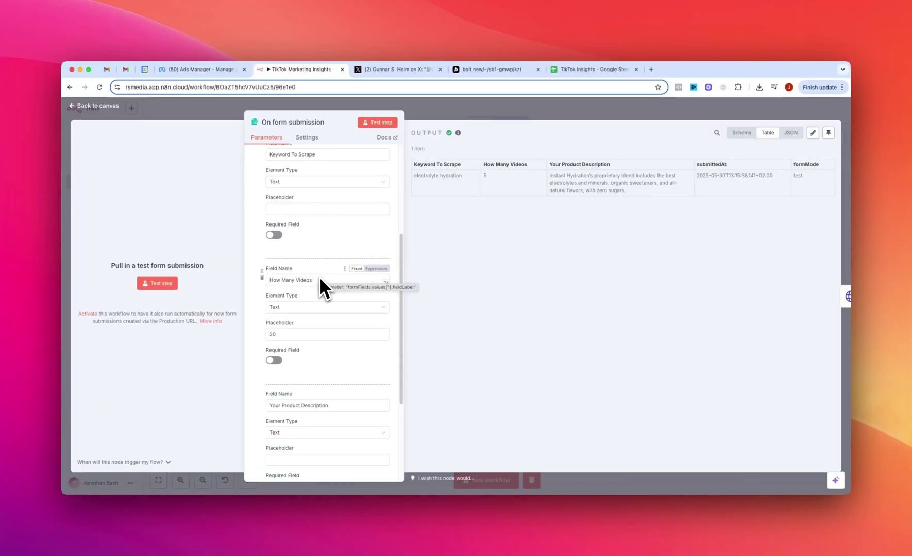
scroll(322, 283, down, 4)
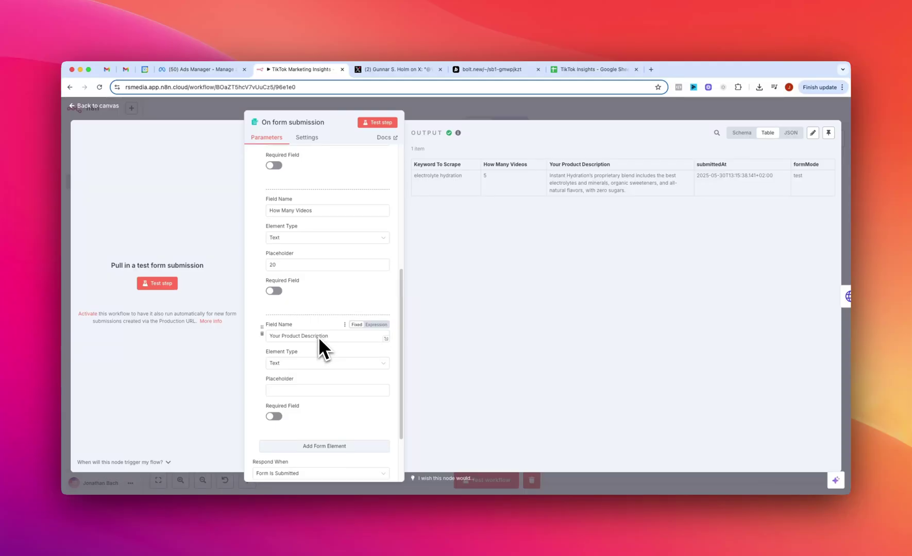
scroll(319, 288, up, 4)
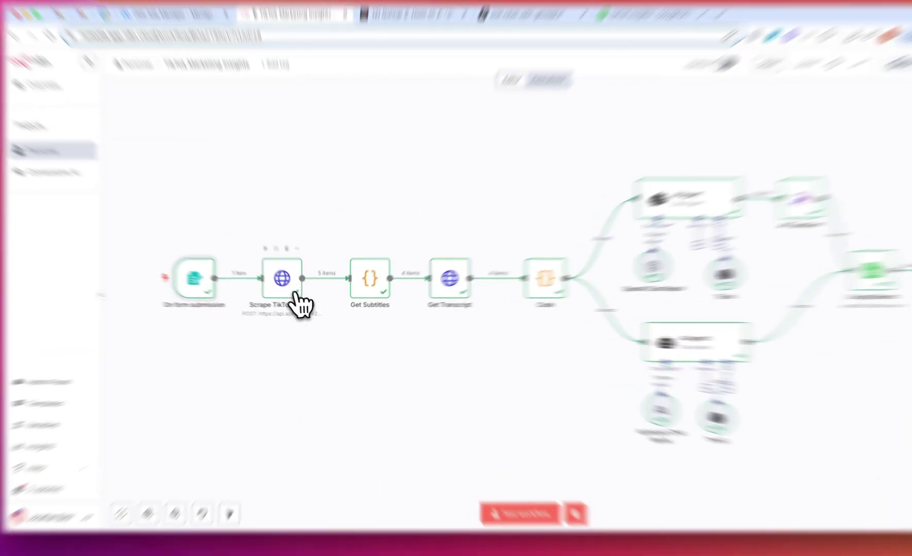
- Open the Scrape TikTok (Apify) node, inspect its JSON request body in the expanded expression editor and close the editor
double_click(265, 270)
scroll(482, 213, down, 3)
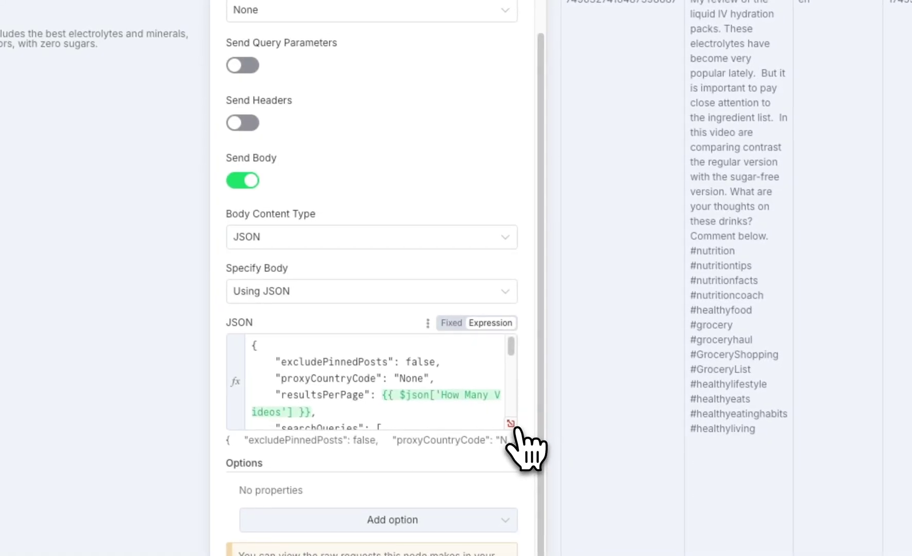
click(510, 424)
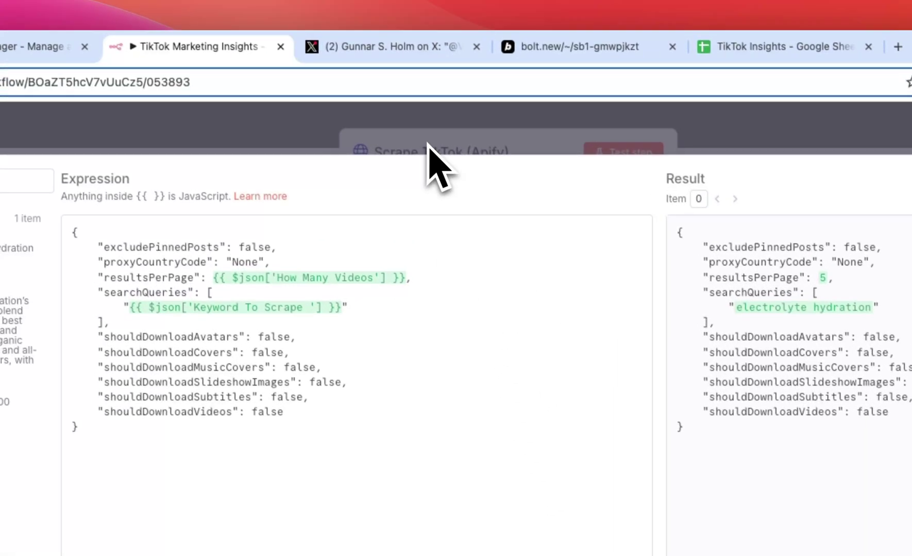
click(430, 150)
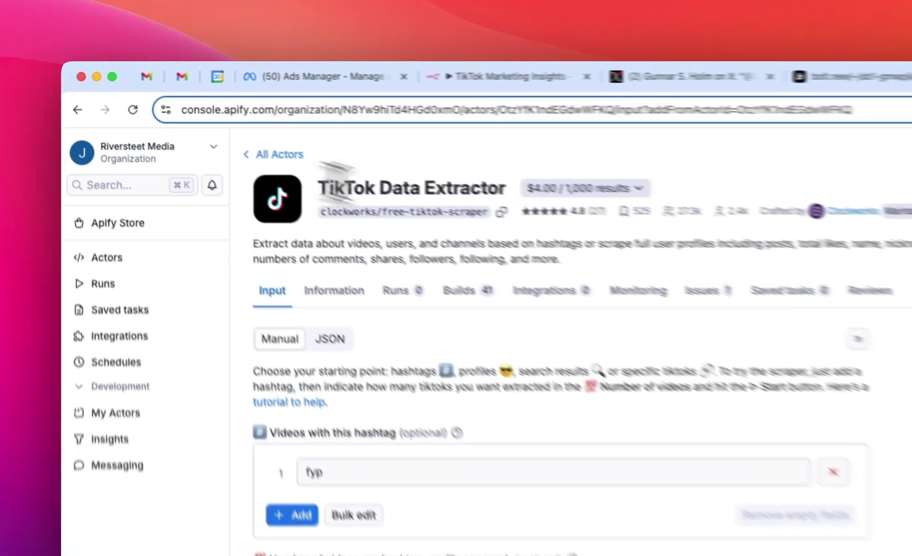
- Examine the TikTok Data Extractor actor's name and input settings in Apify, checking back briefly with the Scrape TikTok node in n8n
drag(293, 128, 238, 125)
click(417, 192)
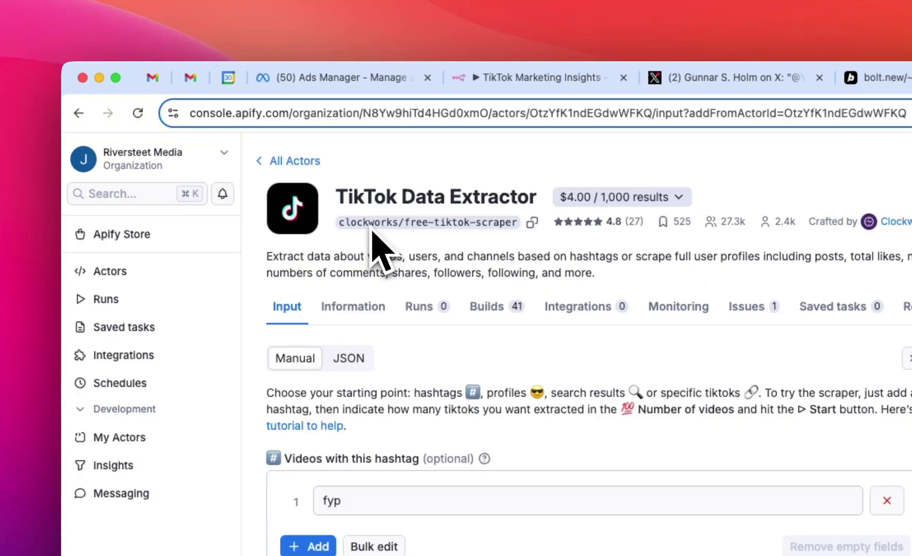
scroll(621, 303, down, 2)
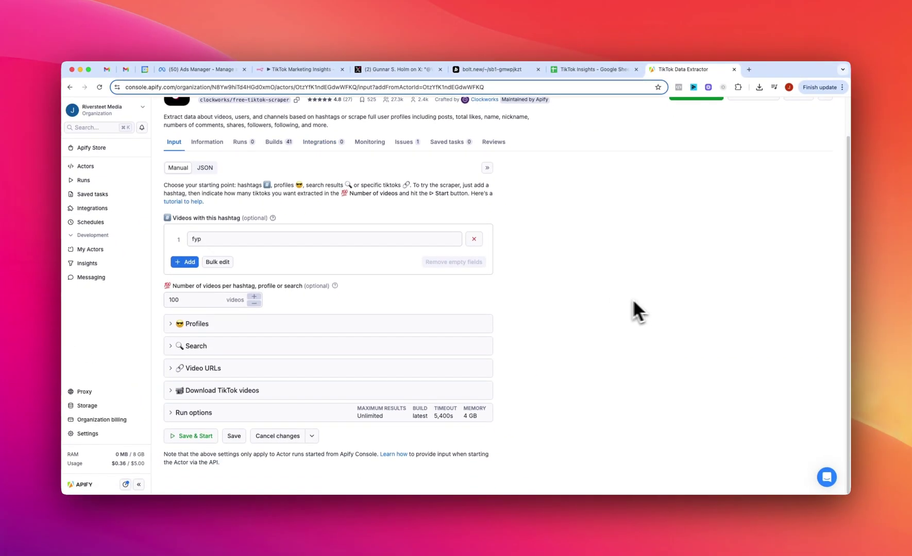
scroll(301, 153, up, 1)
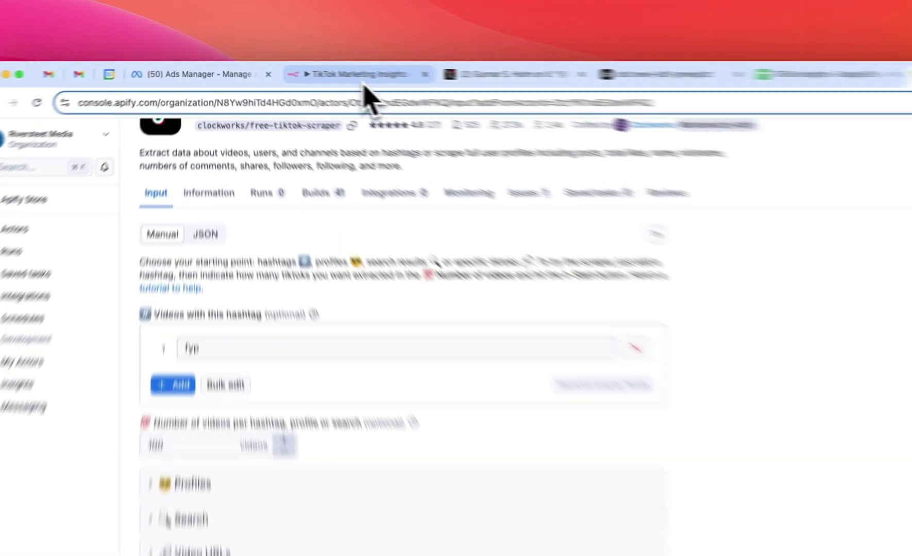
click(303, 70)
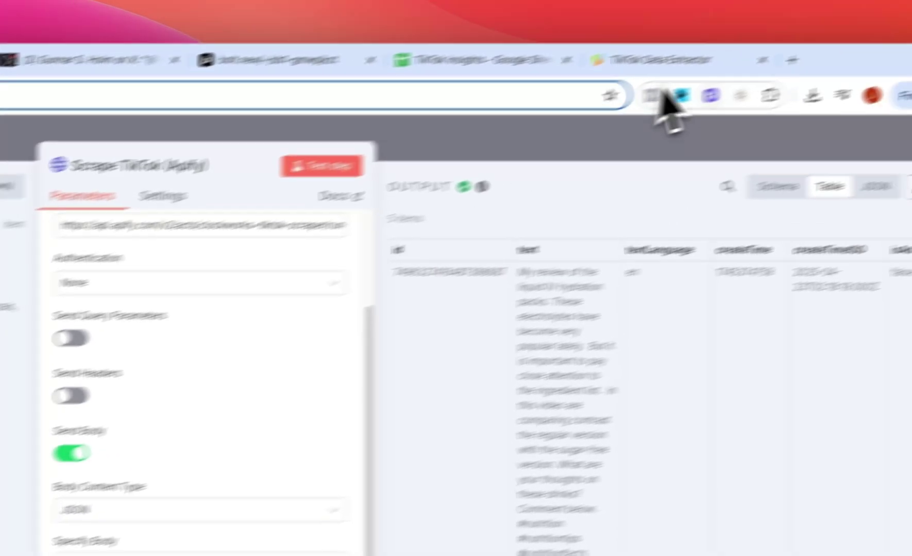
click(870, 2)
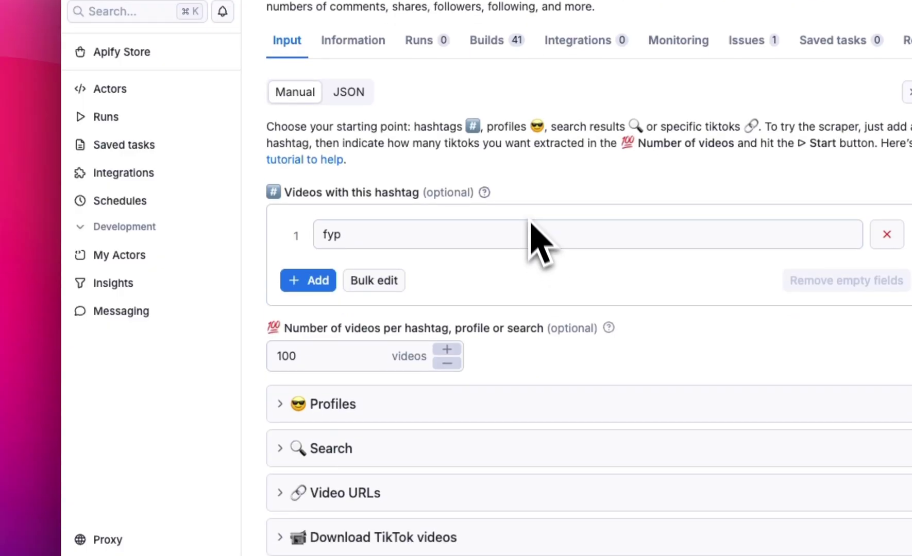
- Expand the actor's Search settings and remove the "fyp" hashtag from the videos to scrape
click(391, 449)
scroll(402, 417, down, 2)
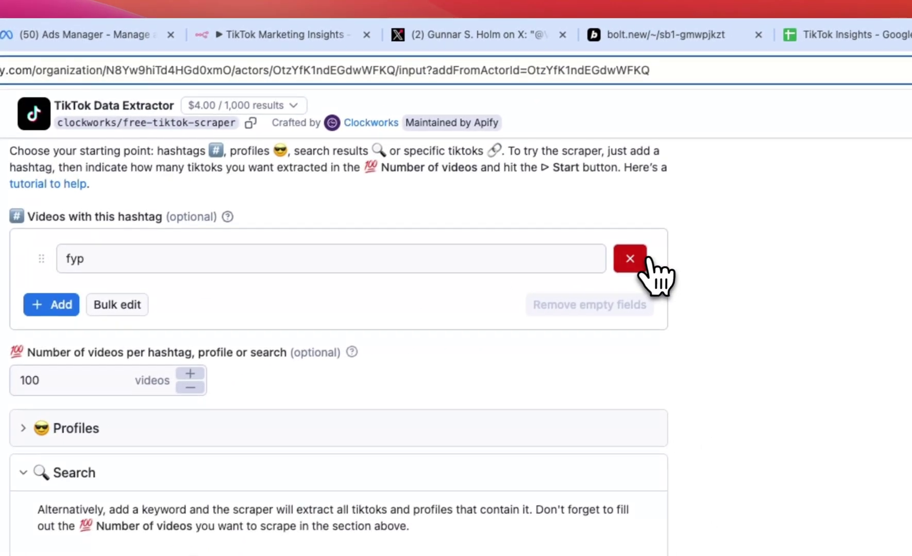
click(868, 124)
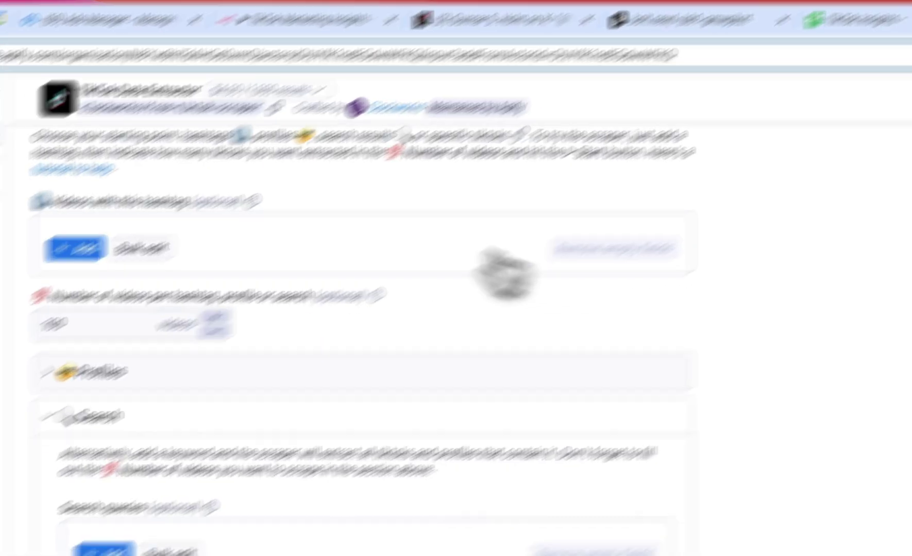
- Add "electrolytes" as a search query for the actor and append a second, empty query field
scroll(505, 288, down, 3)
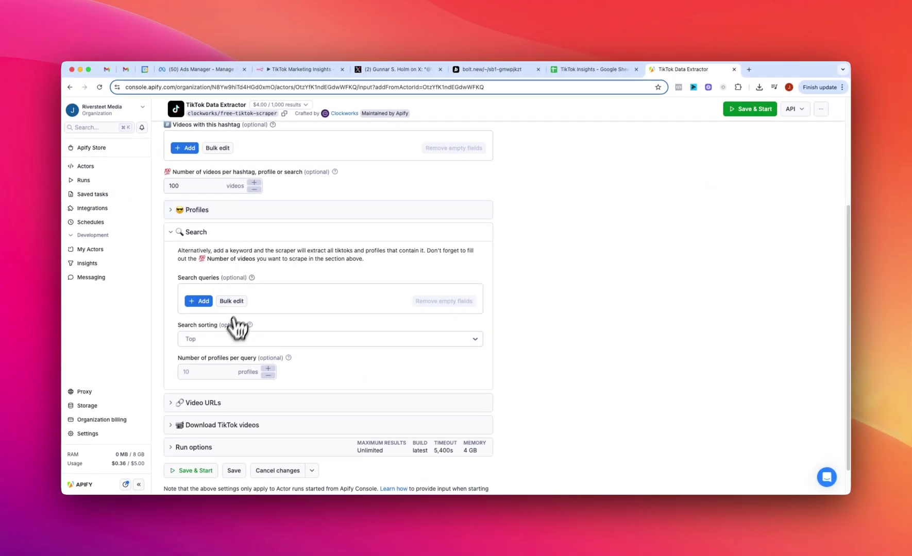
click(204, 301)
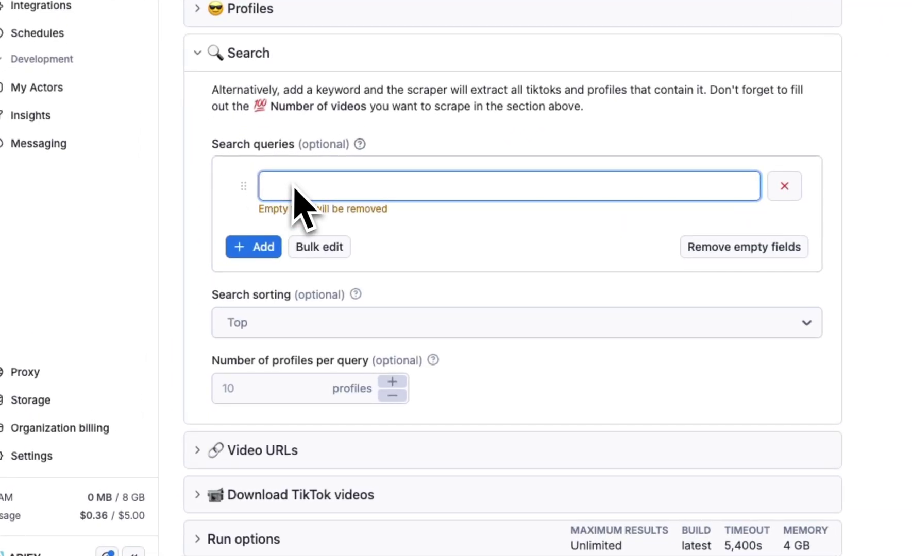
text(electrolytes)
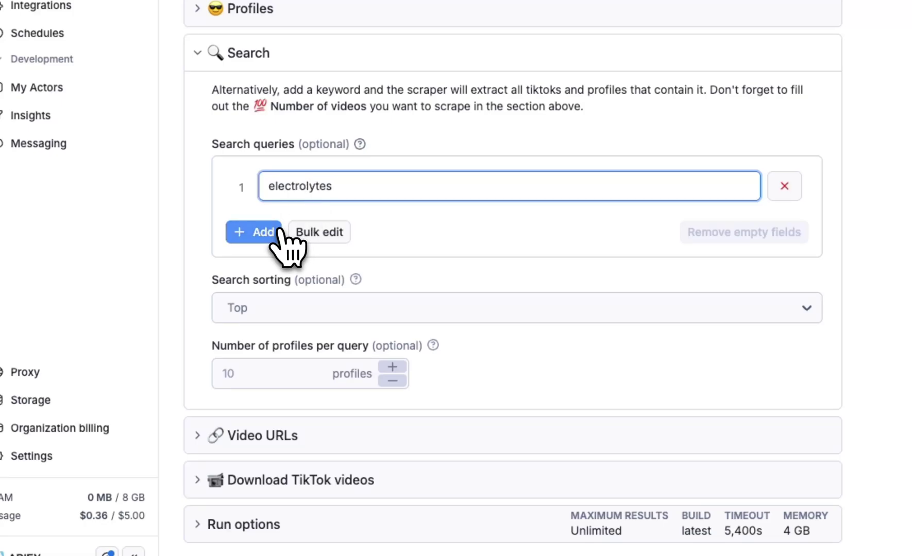
click(278, 232)
scroll(280, 361, down, 1)
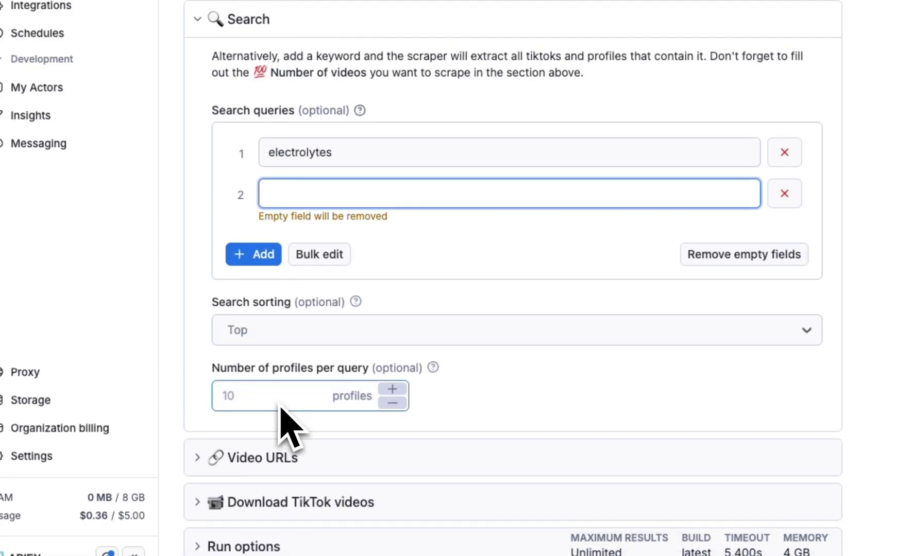
scroll(443, 372, down, 3)
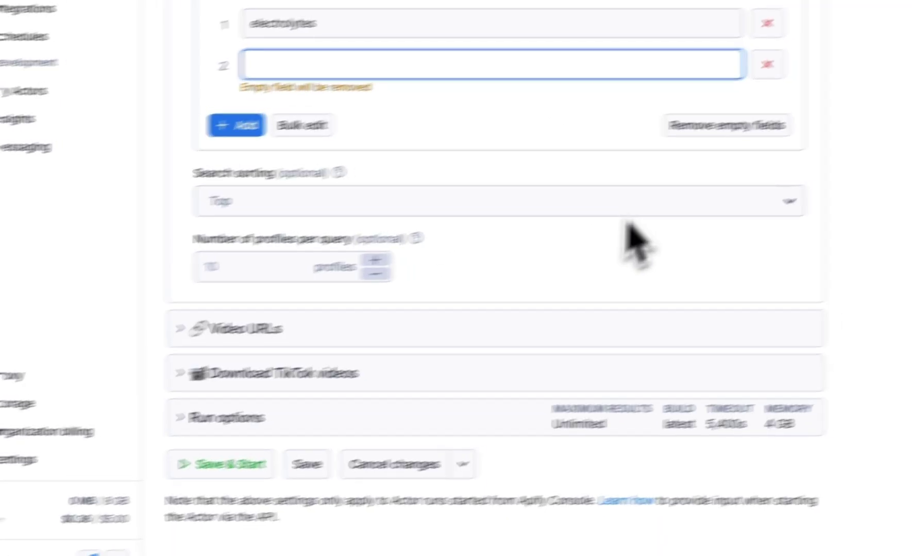
- Collapse the Search settings, show the actor input as JSON, select its code and return to the Scrape TikTok node in n8n
scroll(397, 312, up, 3)
click(231, 233)
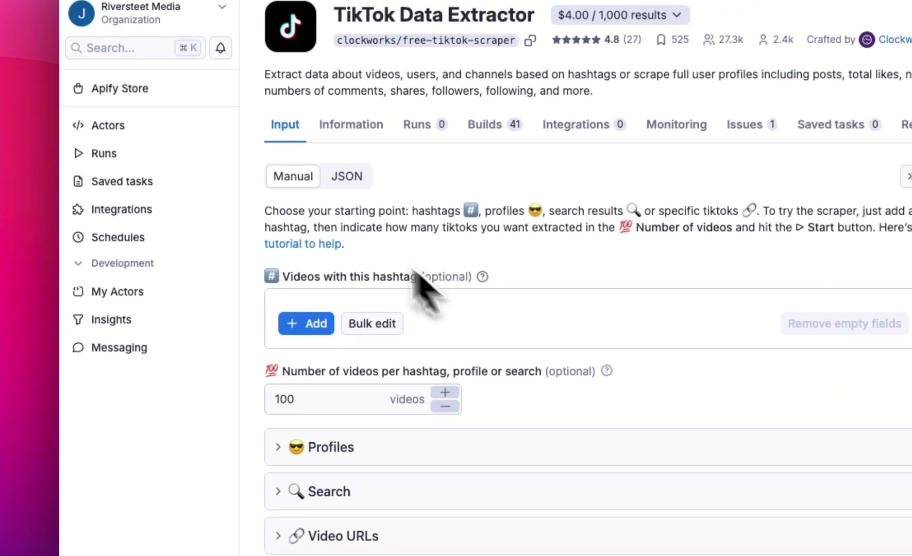
click(347, 178)
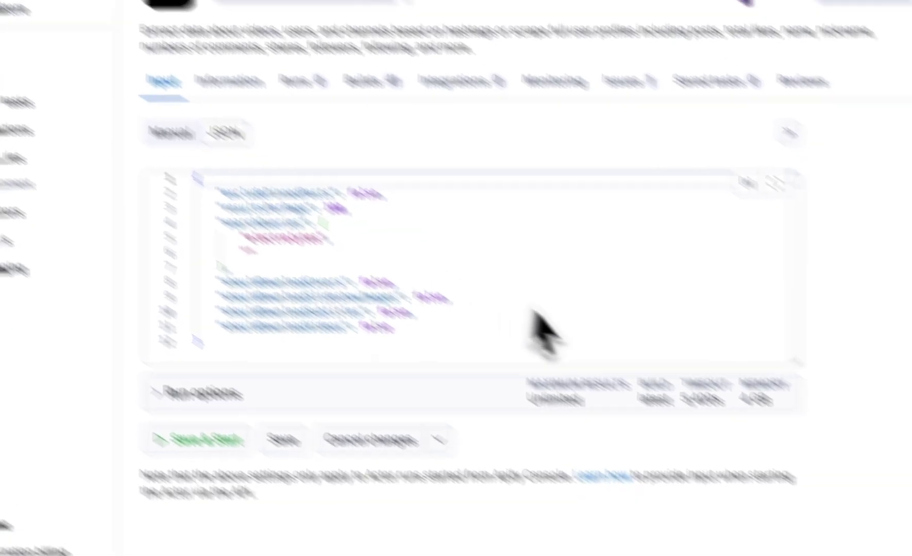
drag(340, 428, 294, 238)
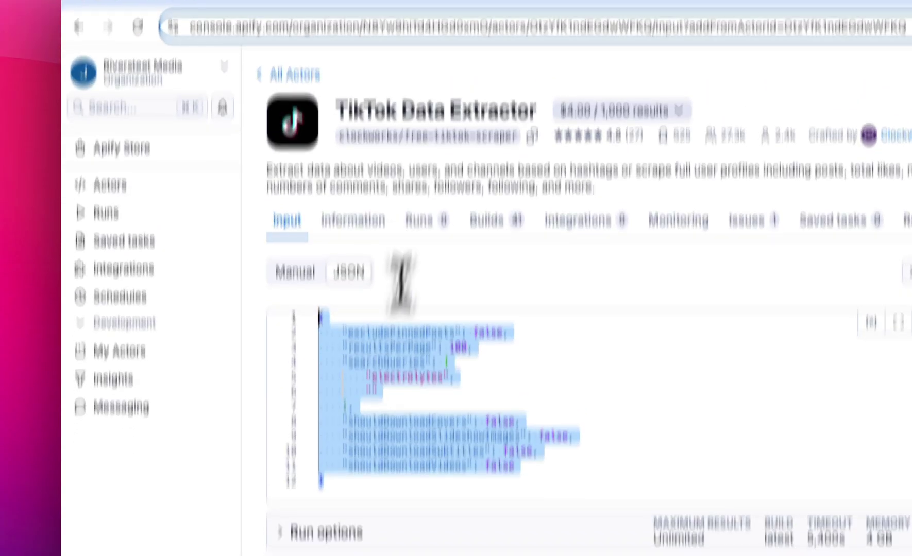
click(379, 506)
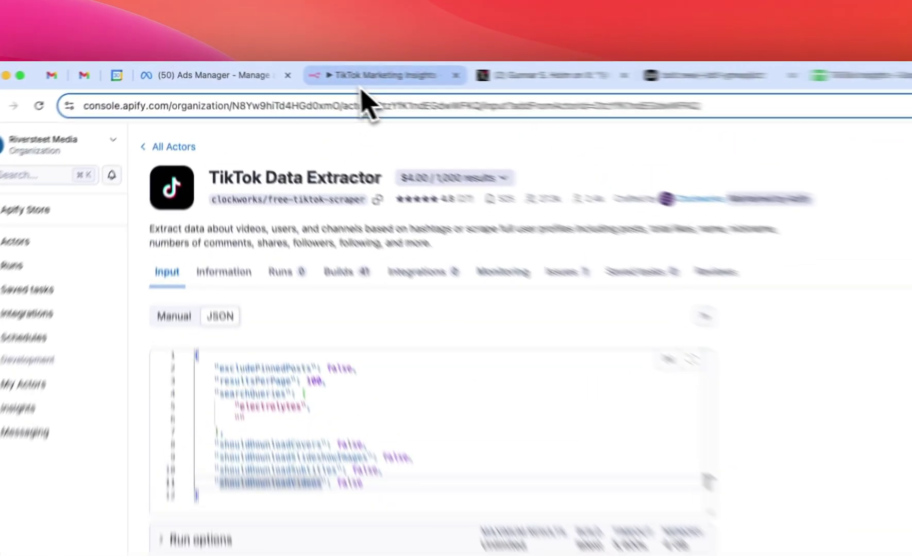
click(288, 70)
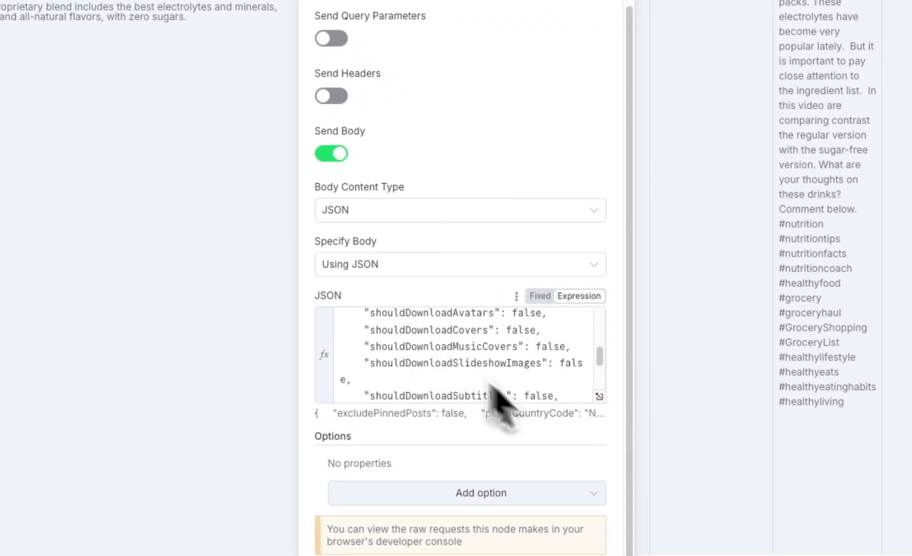
- Examine the Scrape TikTok node's JSON body in the expanded expression editor, compare it with the Apify actor's JSON input, and close the editor
click(598, 397)
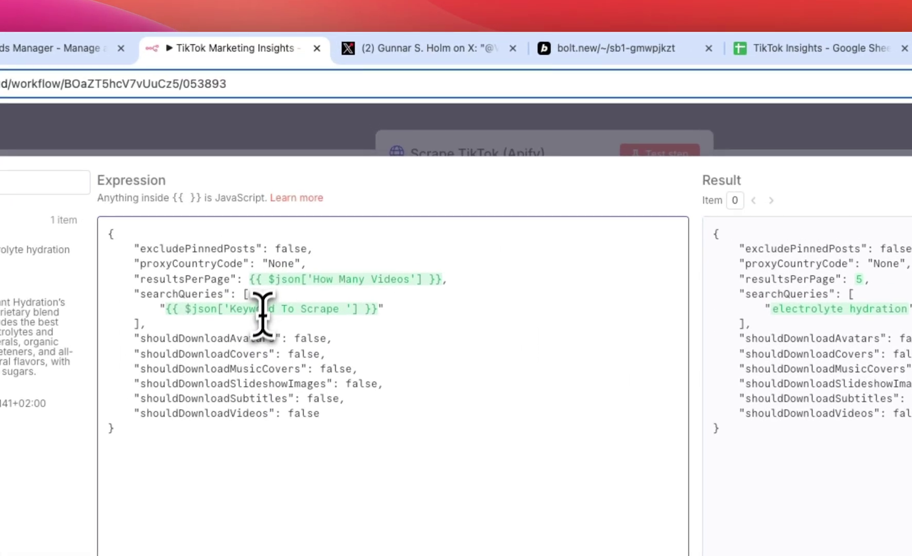
mouse_move(272, 277)
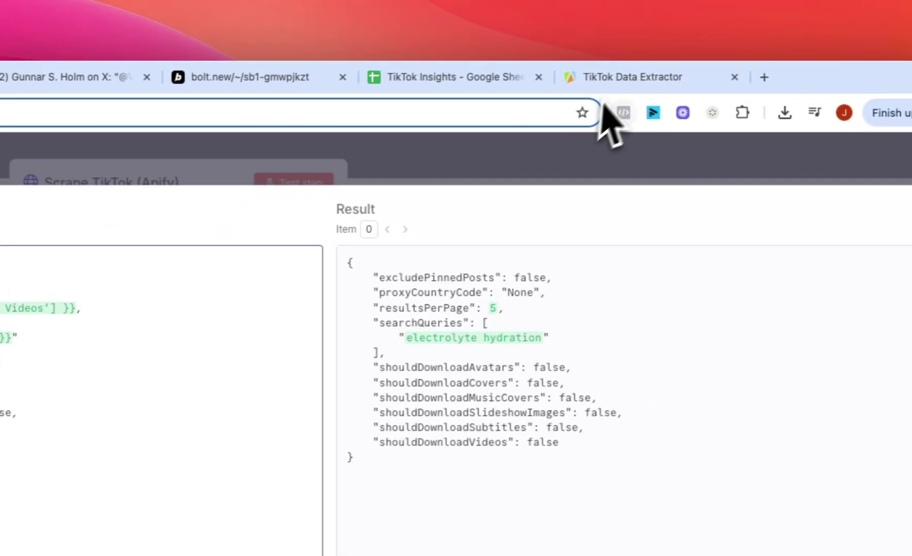
click(587, 83)
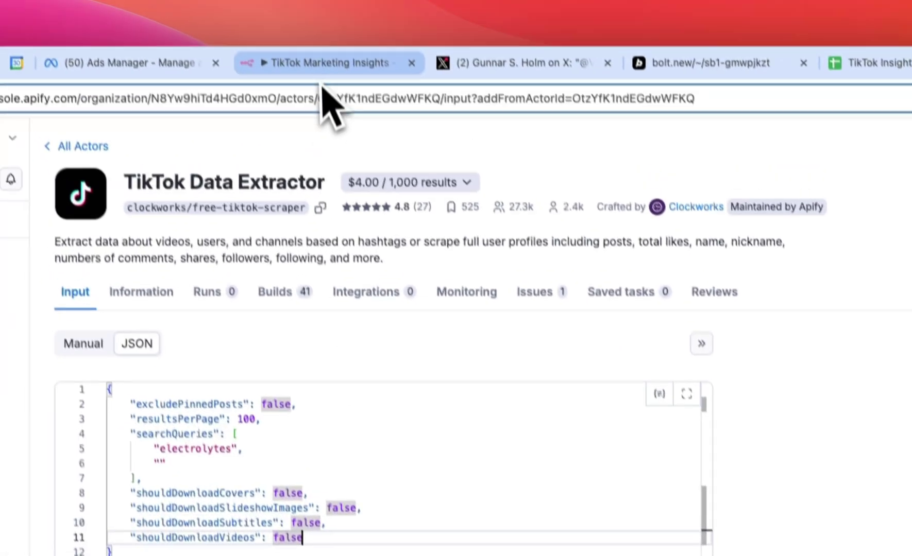
click(322, 68)
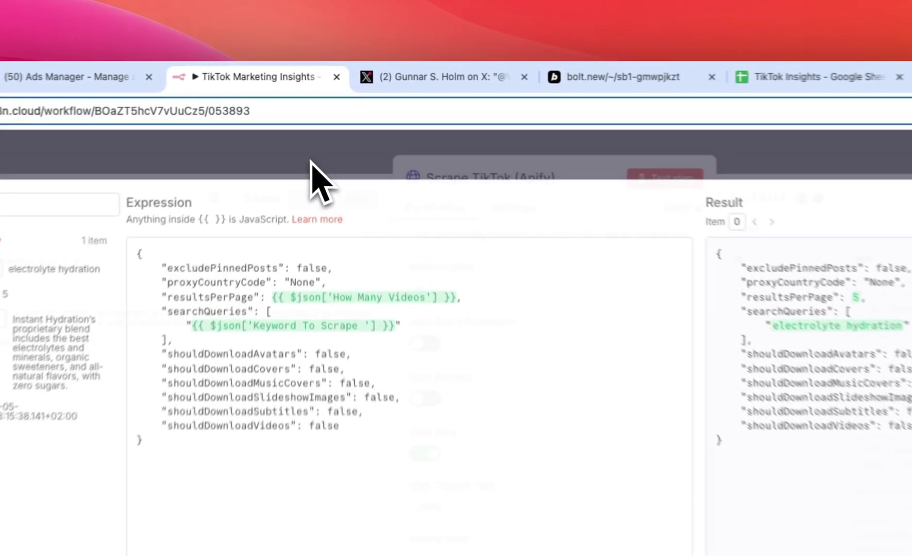
click(337, 114)
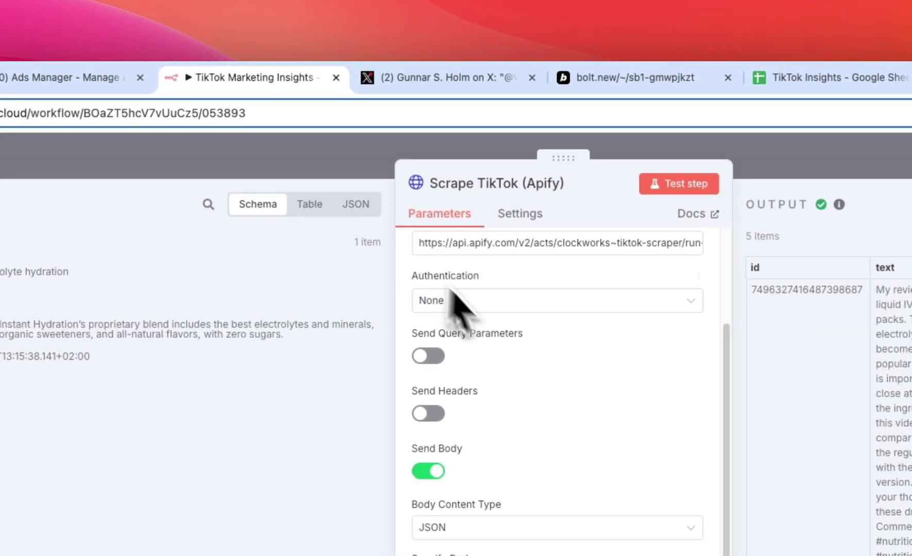
- Show the Apify actor's API endpoints, highlight "Run Actor synchronously and get dataset items", and return to the Scrape TikTok node in n8n
scroll(561, 399, up, 1)
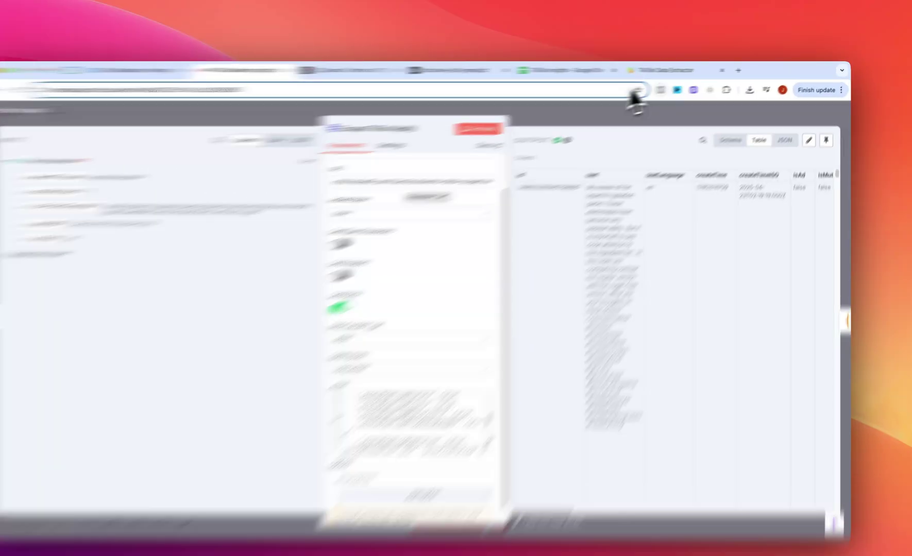
click(683, 69)
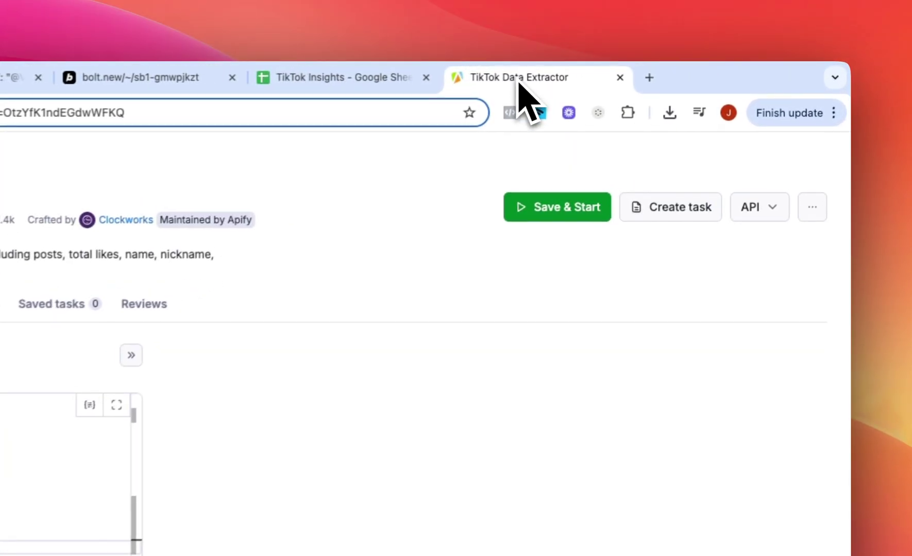
click(758, 209)
click(744, 284)
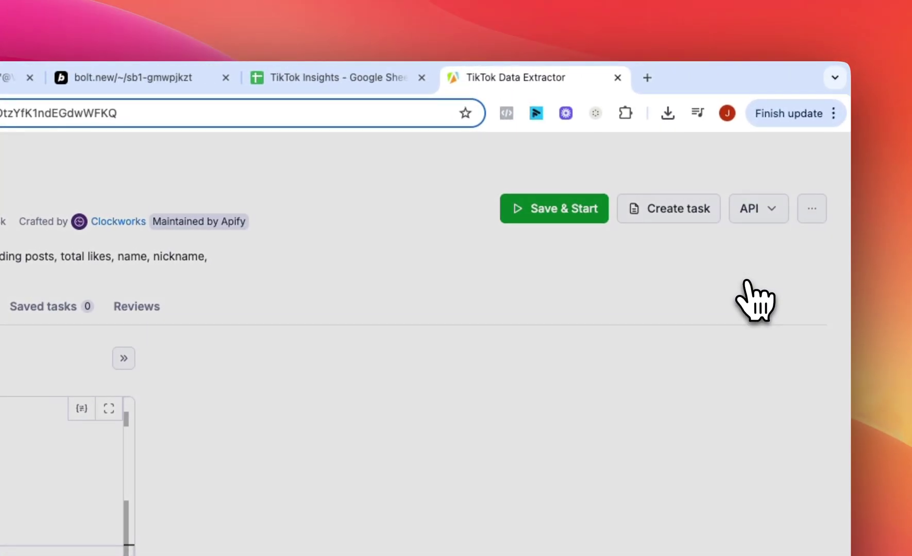
scroll(502, 397, down, 3)
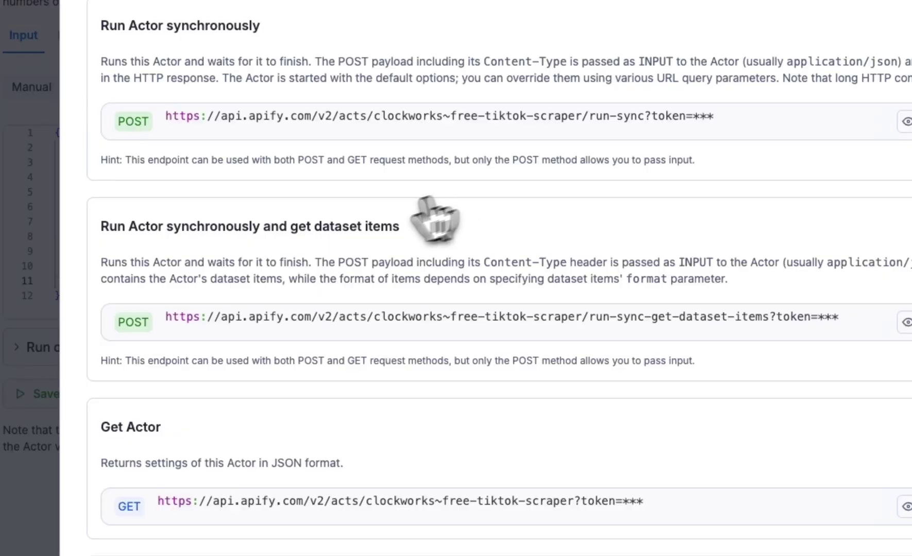
triple_click(319, 229)
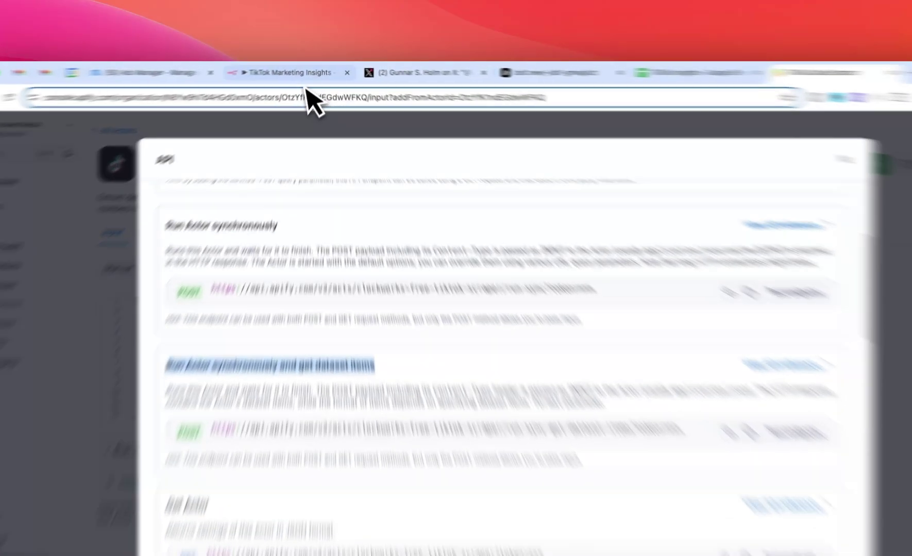
click(301, 69)
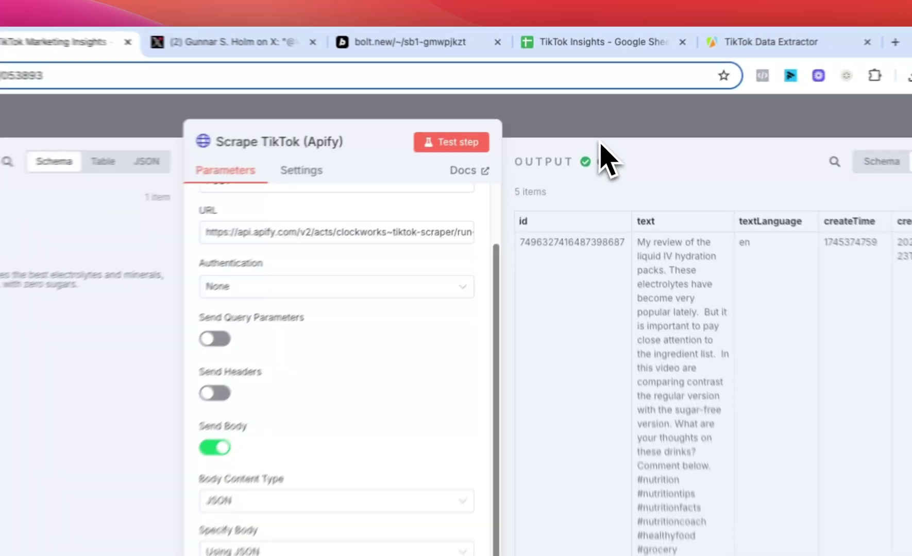
- Leave the Scrape TikTok node, inspect the Get Subtitles node's JavaScript and output table, and return to the canvas
click(587, 118)
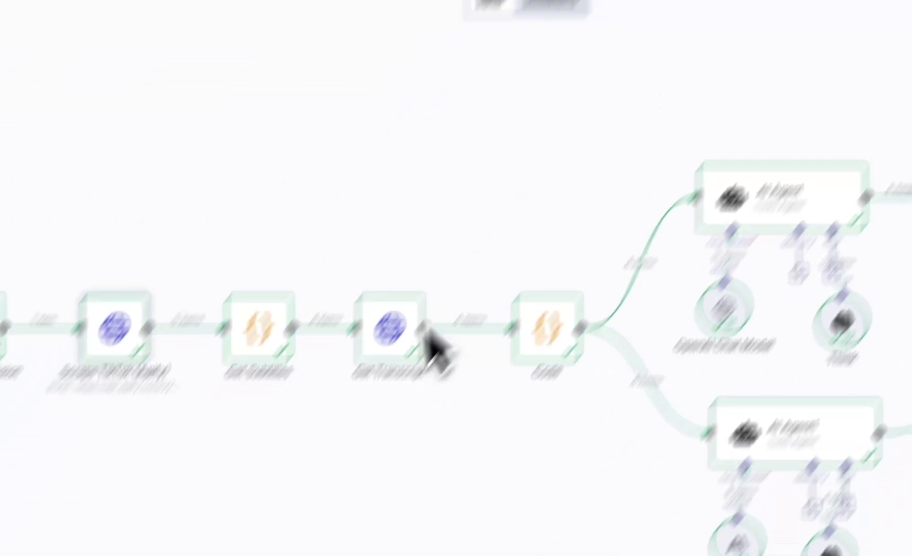
double_click(267, 354)
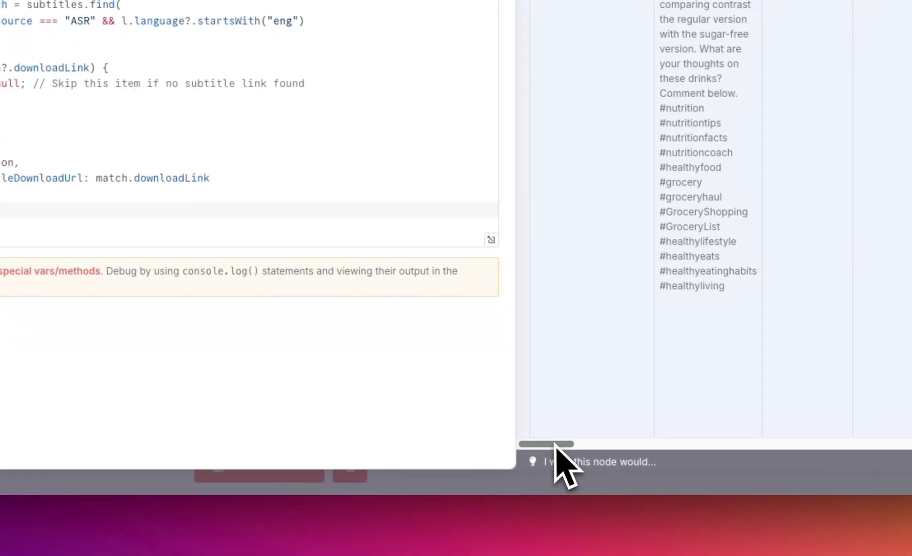
drag(883, 555, 911, 555)
drag(604, 445, 509, 448)
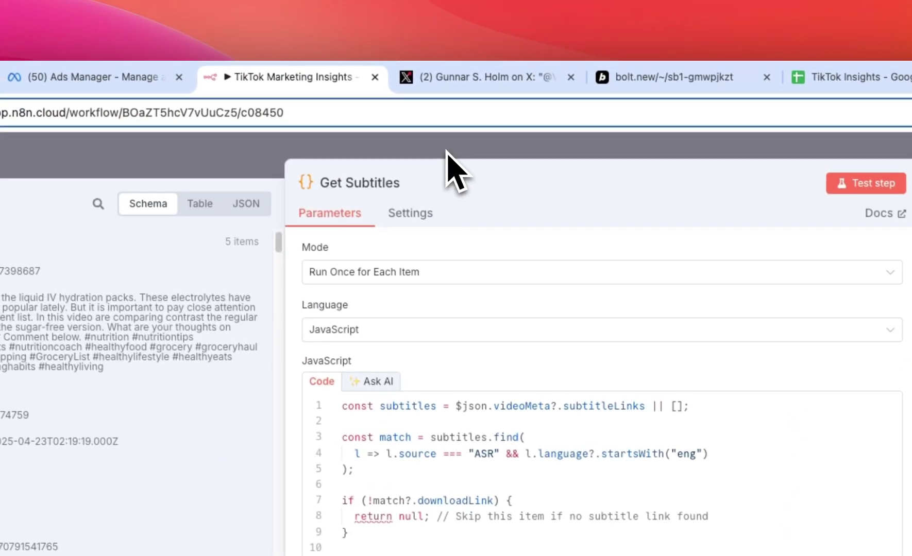
click(446, 151)
- Inspect the Get Transcript node's URL expression and its input fields in the expanded editor, and return to the canvas
double_click(370, 352)
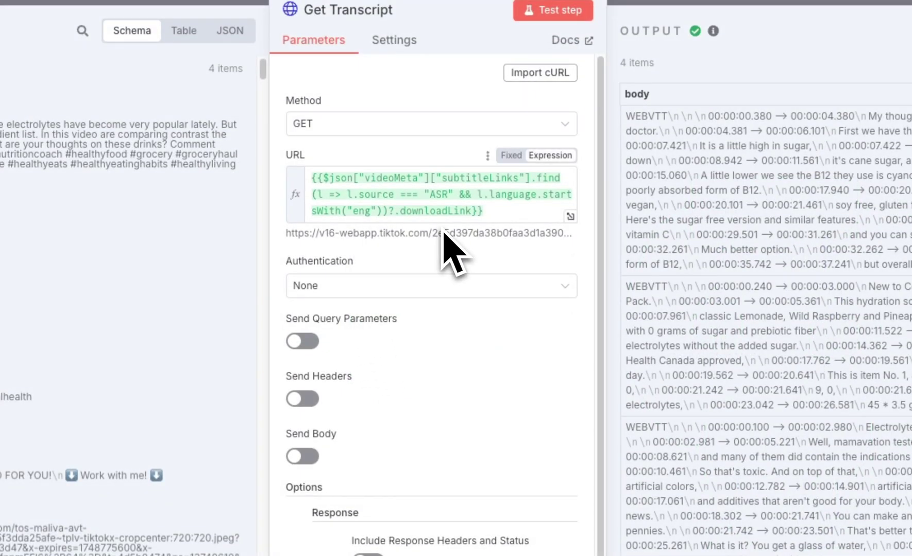
click(570, 216)
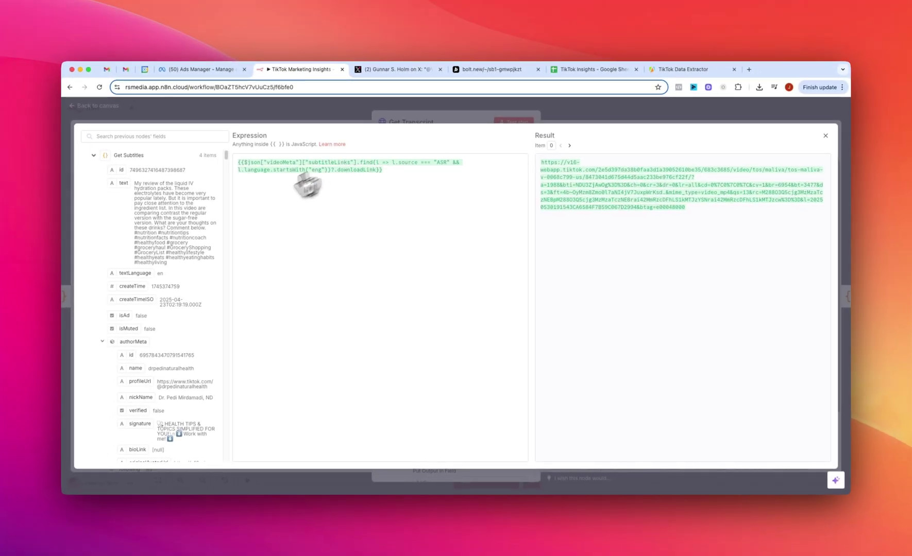
scroll(129, 332, down, 3)
scroll(154, 312, up, 3)
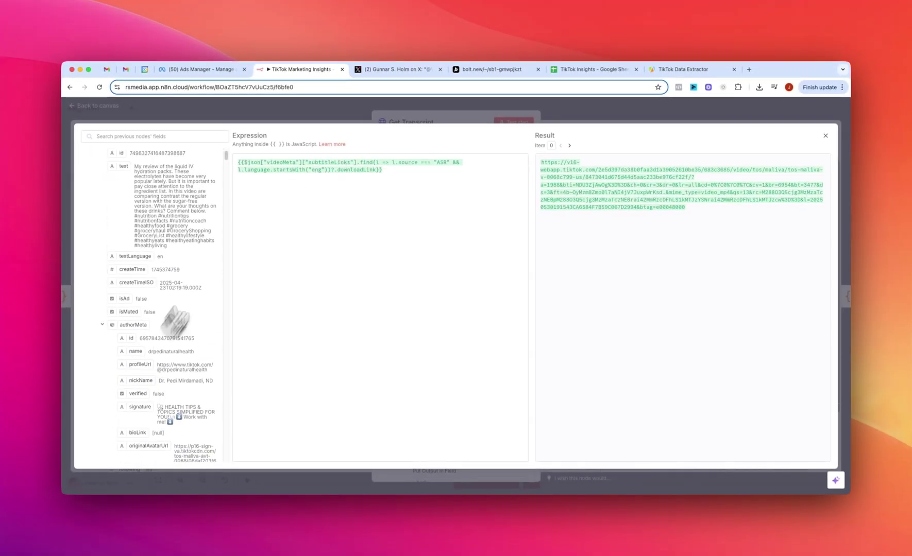
click(361, 118)
click(437, 157)
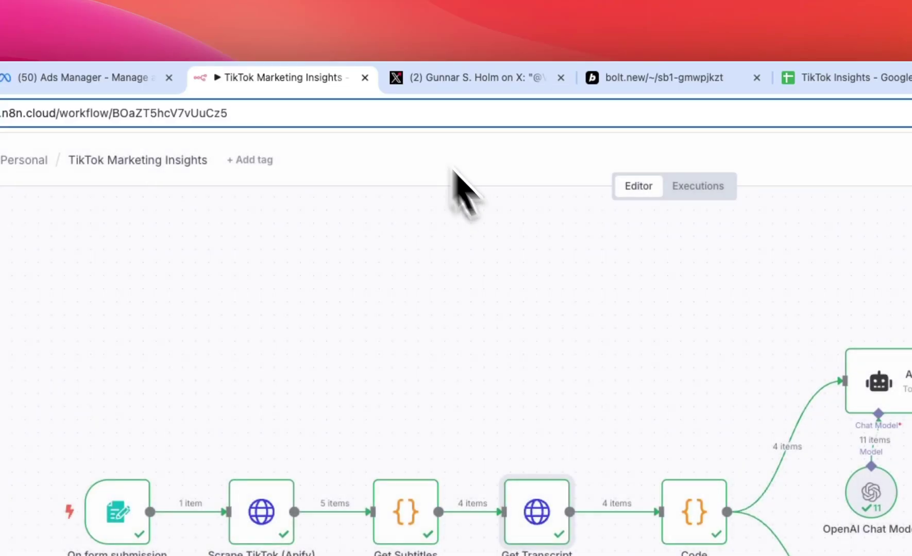
- Check the cleaned transcript output of the Code node, close it and bring the two AI agent branches into view
double_click(691, 517)
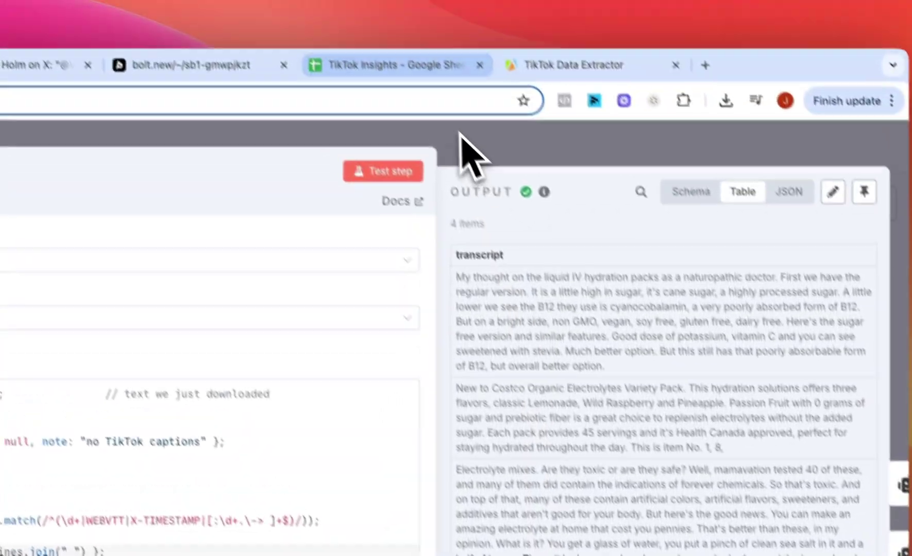
click(468, 153)
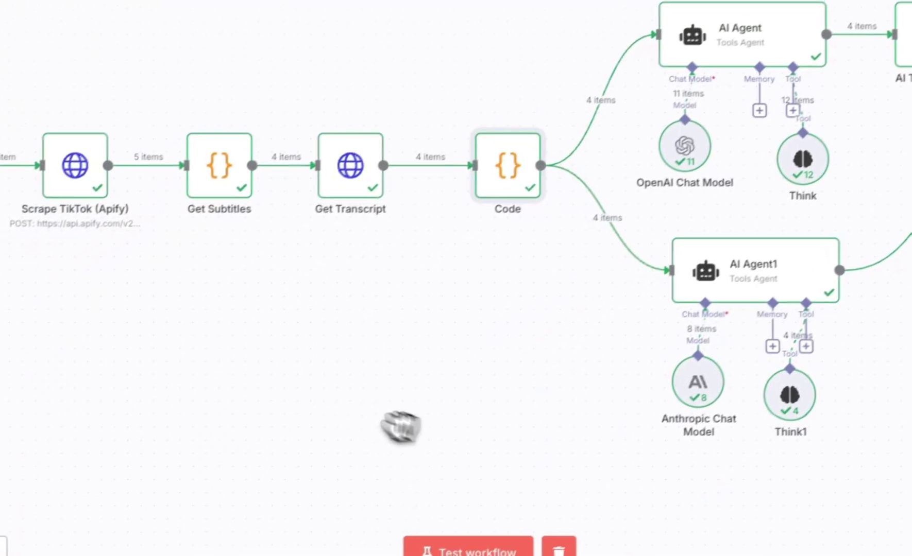
drag(399, 428, 346, 393)
drag(391, 312, 366, 305)
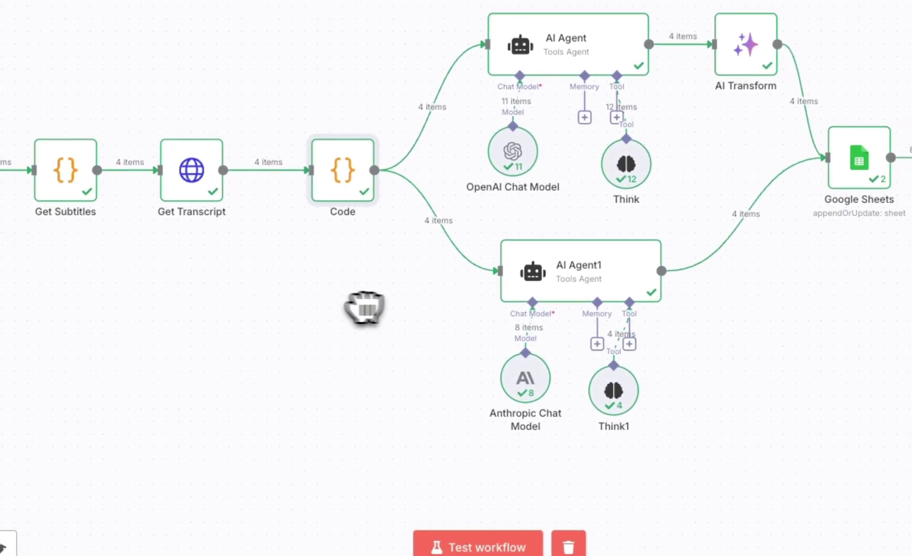
- Examine the AI Agent's user prompt in the expanded expression editor alongside the On form submission fields
double_click(549, 54)
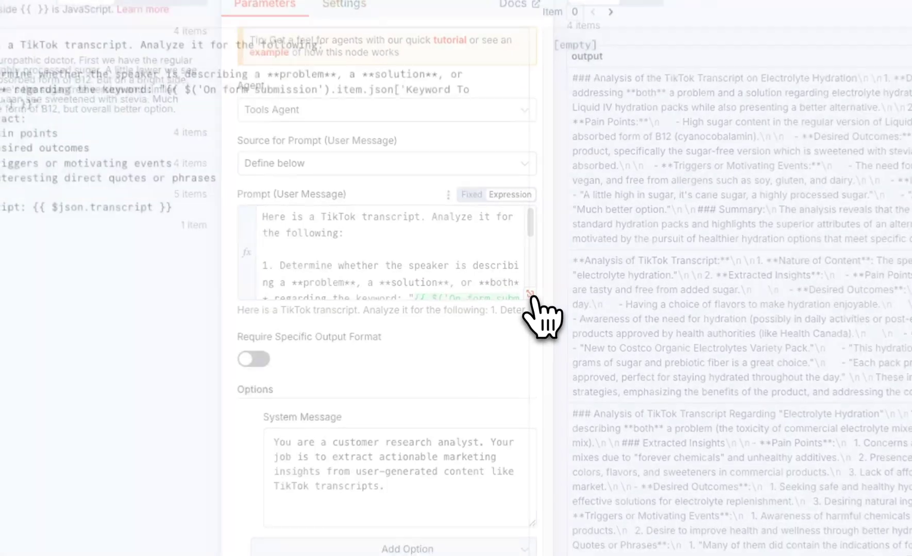
click(529, 284)
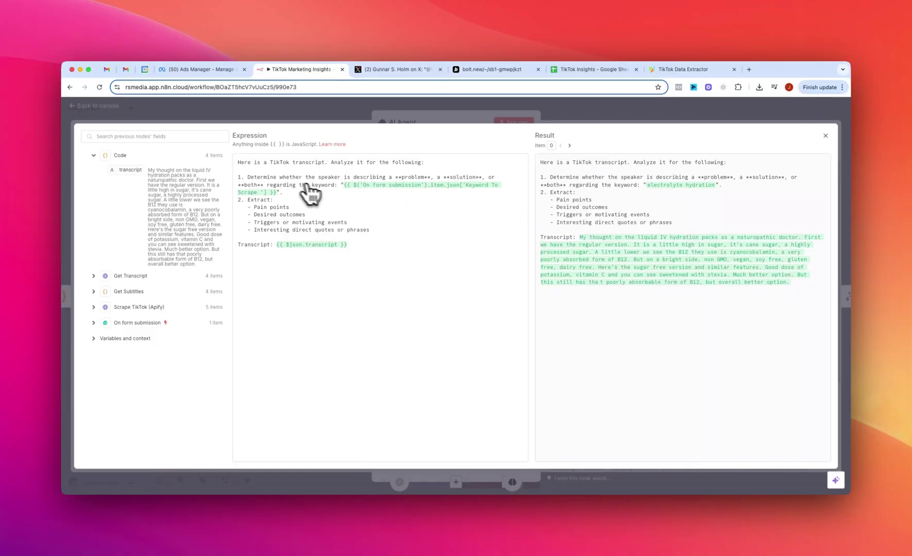
click(172, 322)
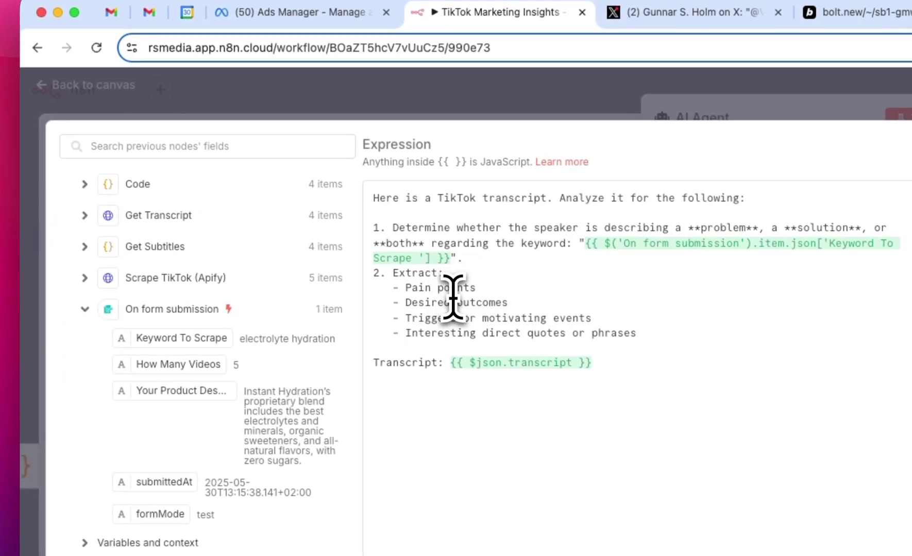
click(449, 302)
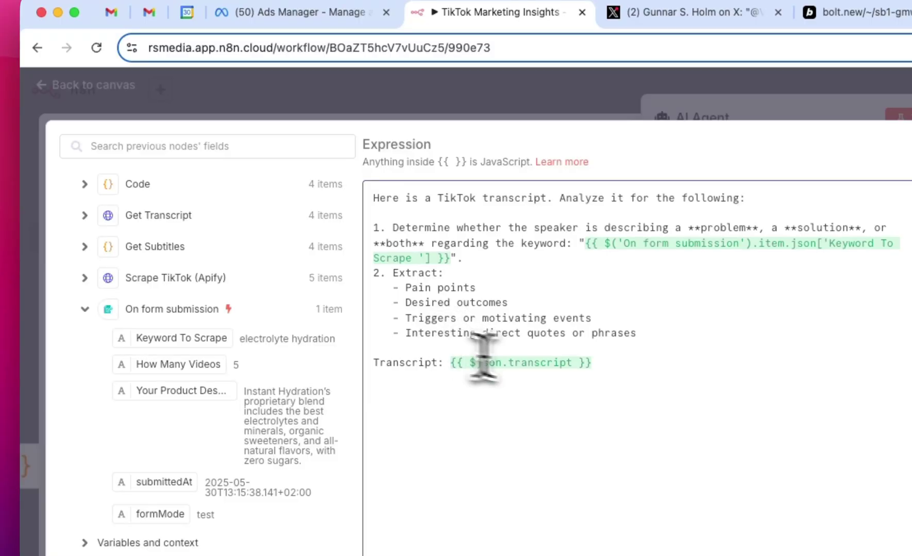
click(641, 366)
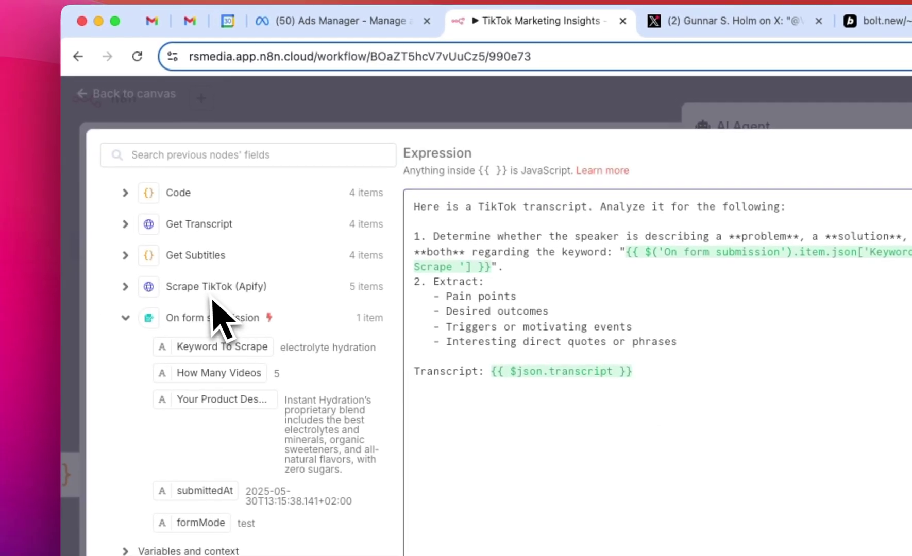
- Expand the Code node's fields to show the source of the prompt's transcript variable, and close the AI Agent node
click(91, 216)
click(126, 223)
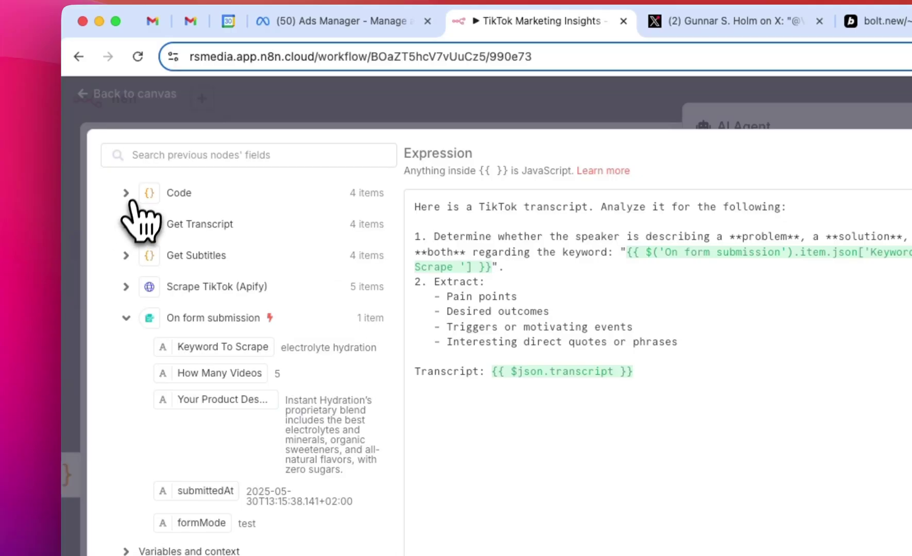
click(126, 194)
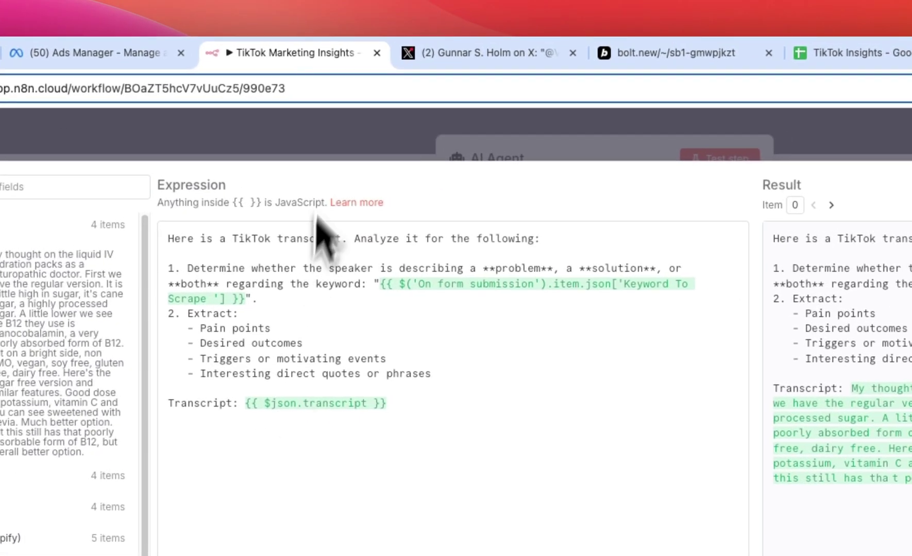
click(573, 121)
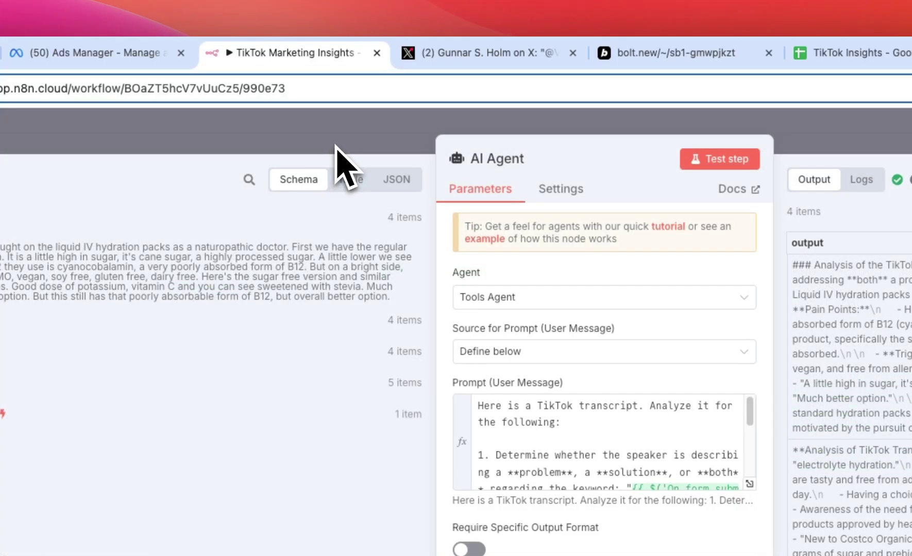
click(336, 143)
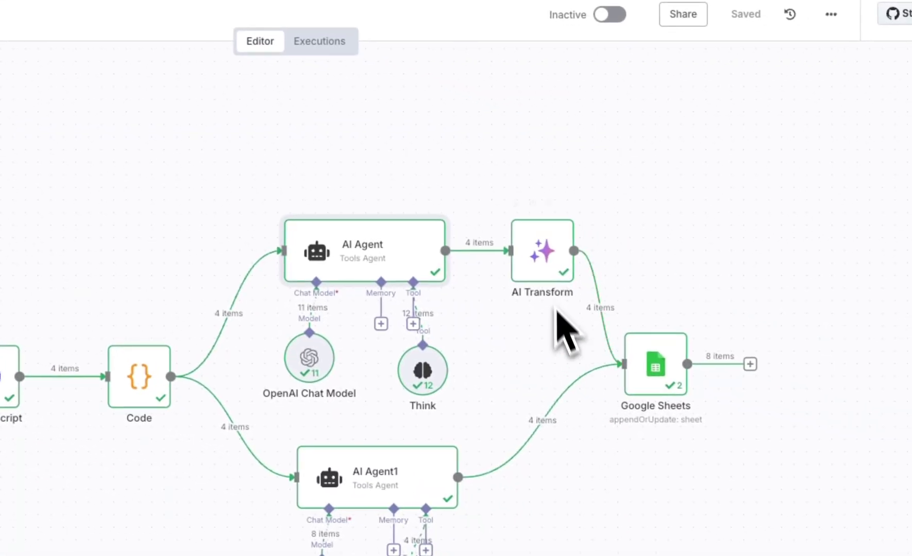
- Examine the AI Transform node's extraction instructions and its separated output columns, and return to the canvas
double_click(547, 273)
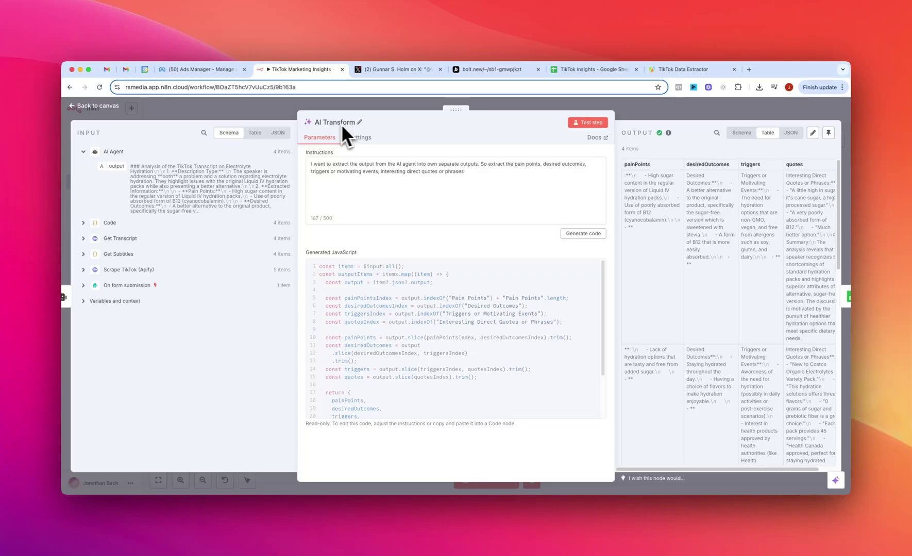
drag(464, 171, 295, 162)
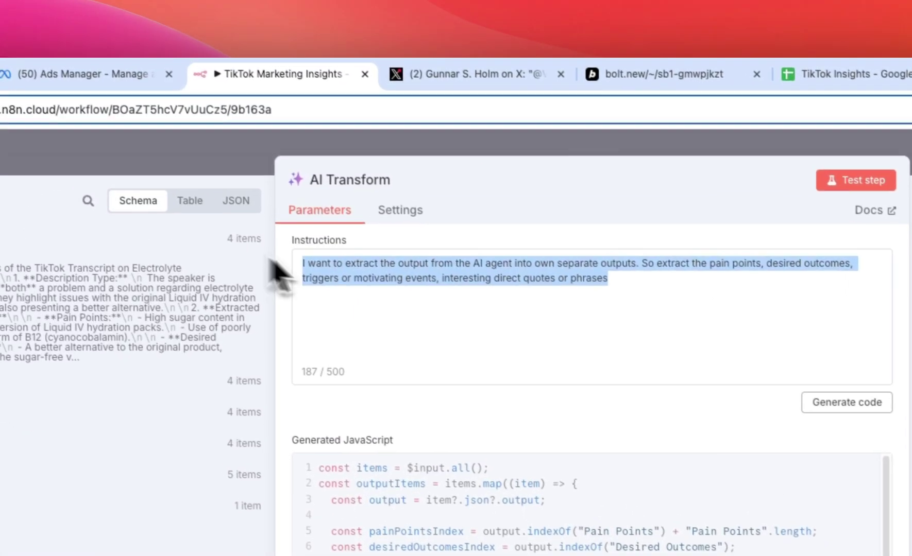
click(336, 265)
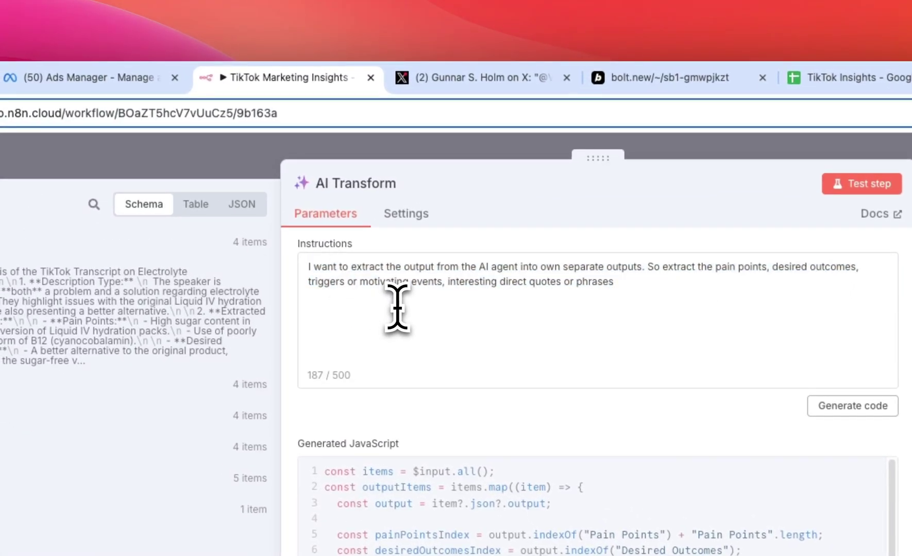
click(613, 281)
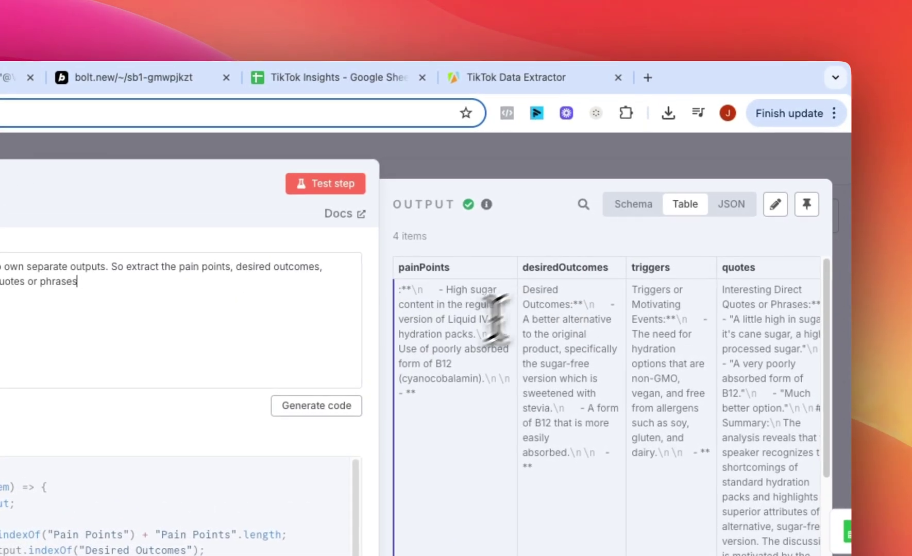
click(519, 175)
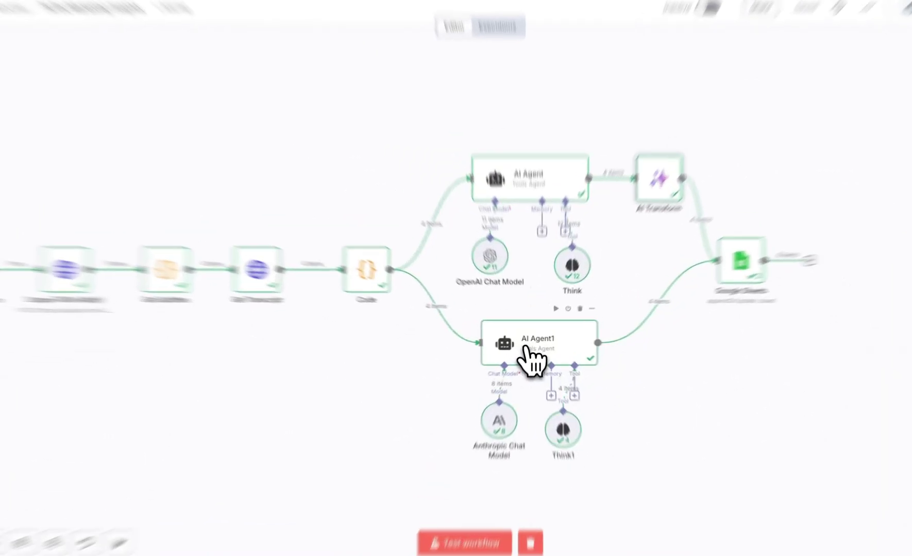
- Examine the AI Agent1 node's system message and user prompt in the expanded expression editor, and return to the canvas
double_click(528, 356)
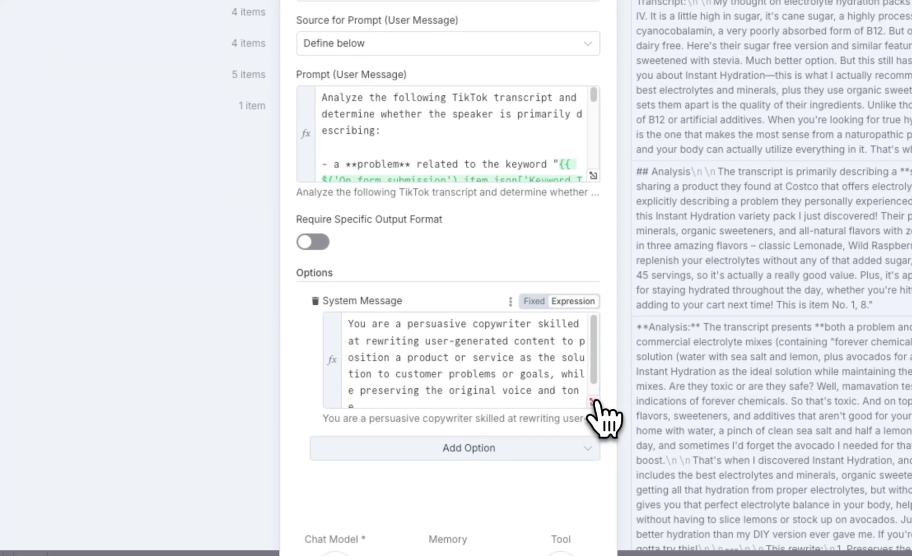
click(522, 457)
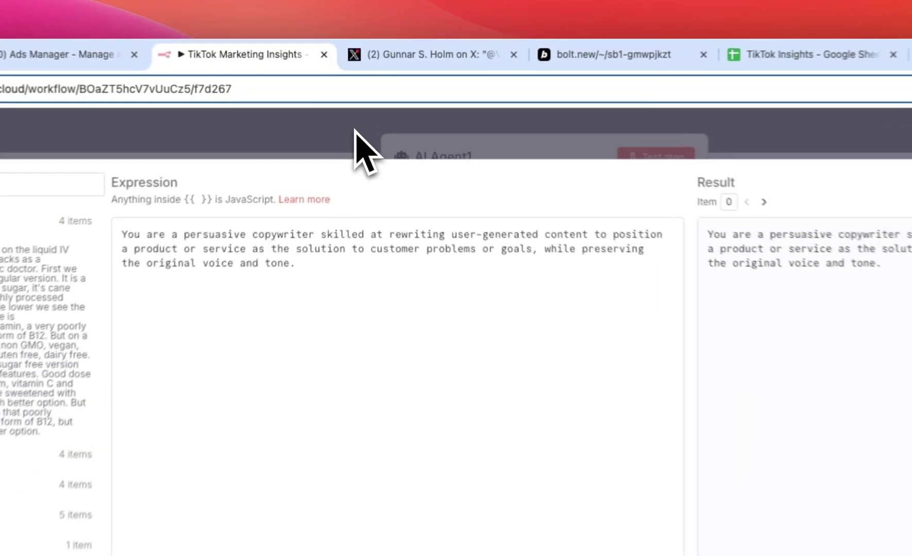
click(361, 120)
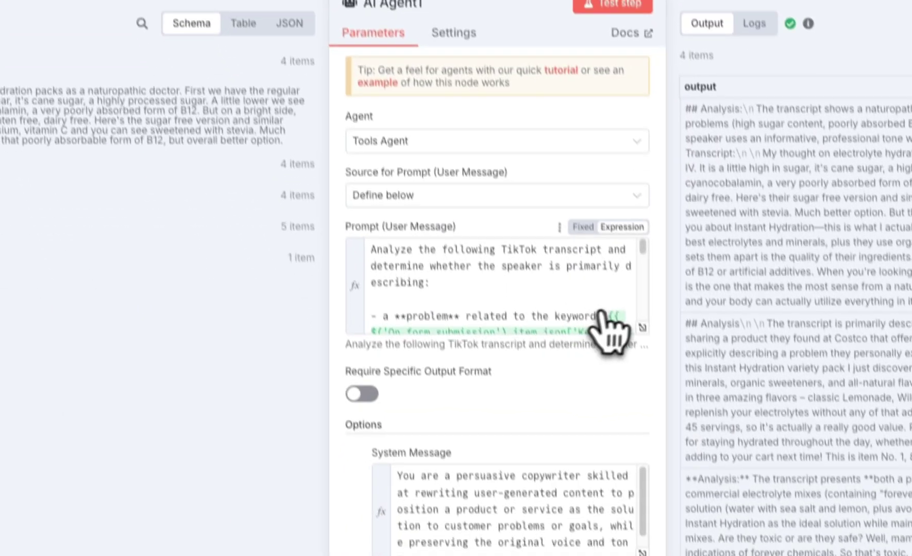
click(638, 315)
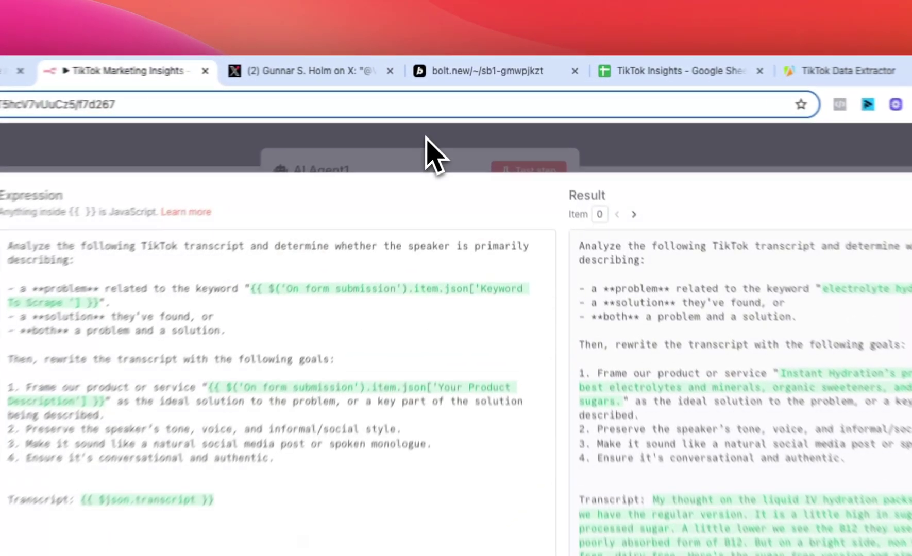
click(462, 118)
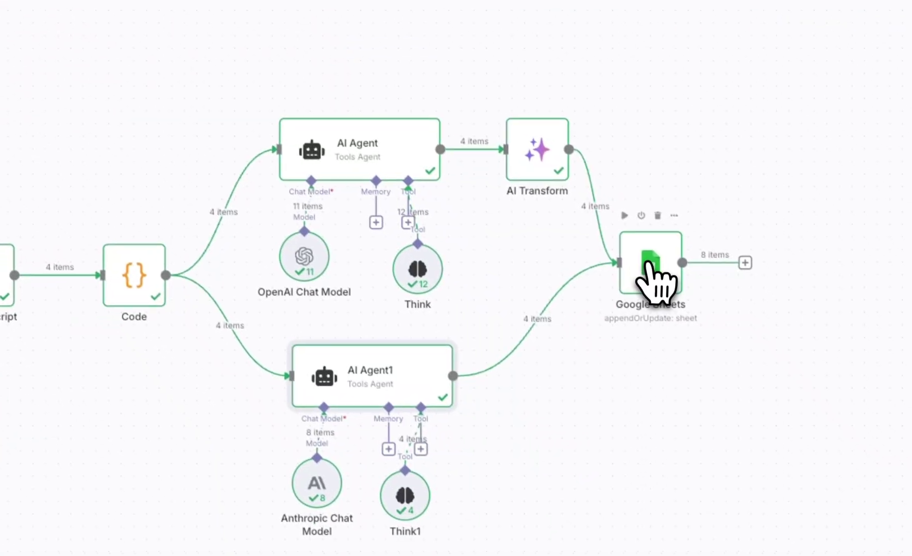
- Open the Google Sheets node, check the column headers in row 1 of the TikTok Insights spreadsheet, and return to the node
double_click(648, 266)
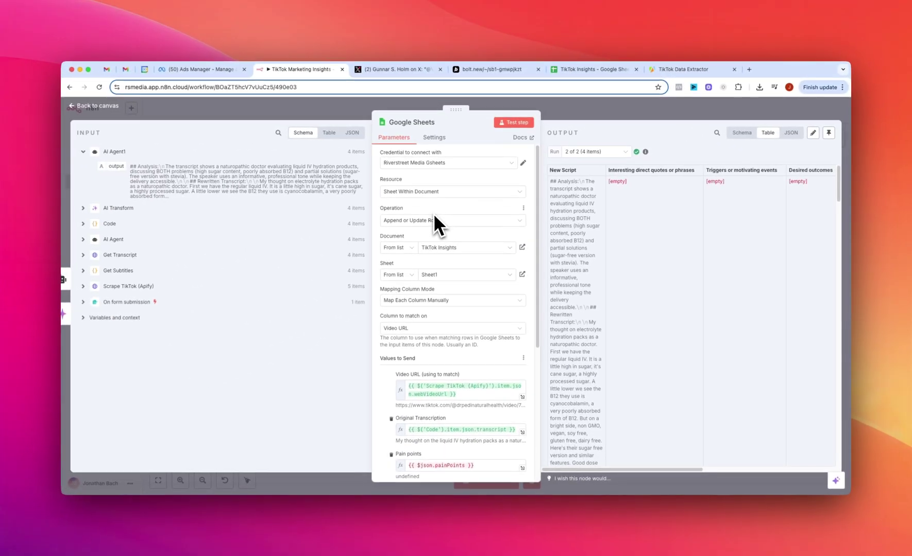
scroll(433, 214, down, 1)
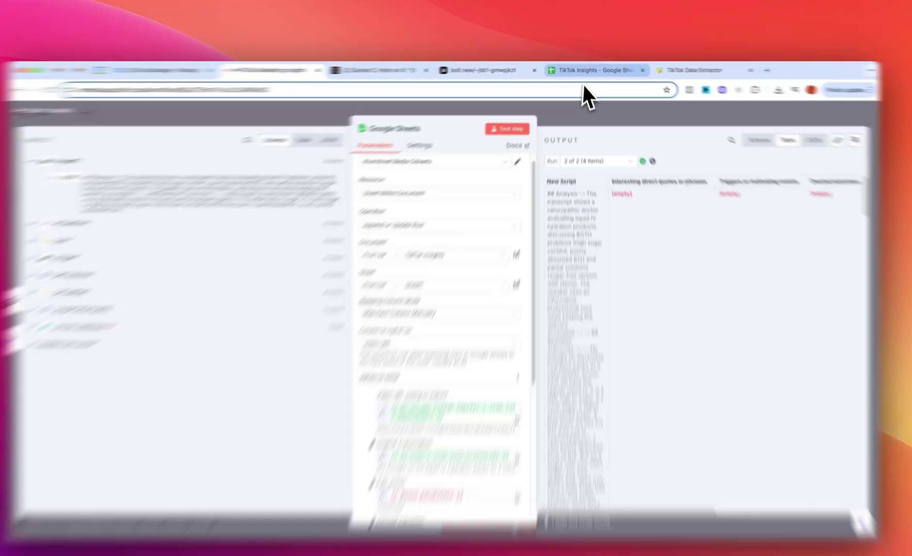
click(589, 69)
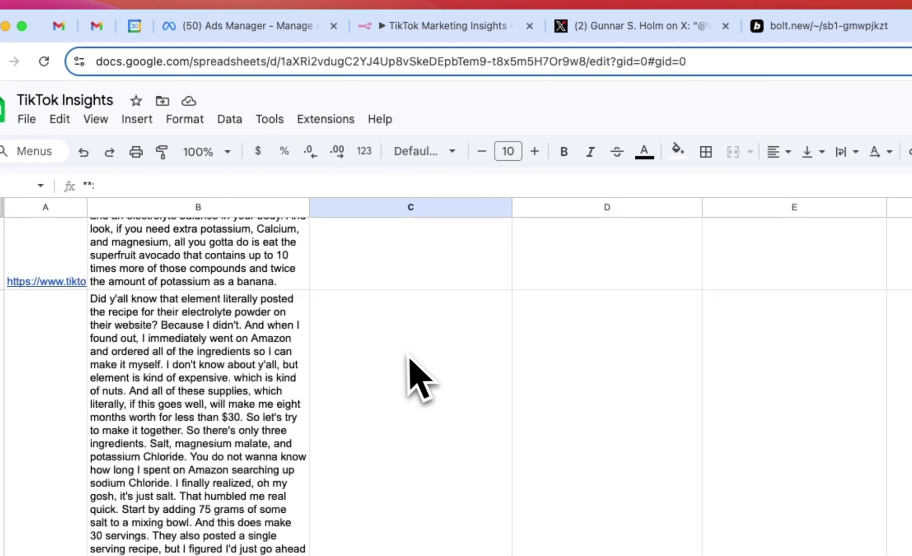
scroll(410, 358, up, 10)
click(31, 247)
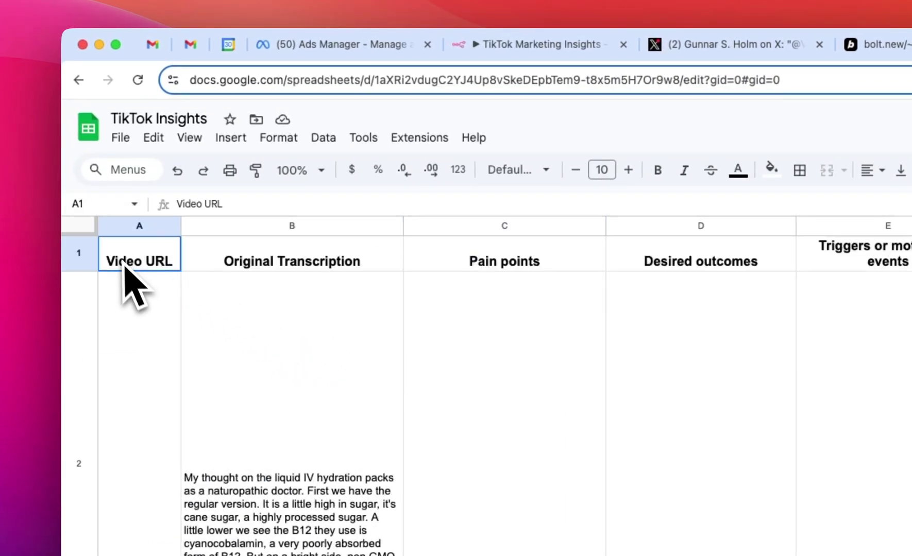
mouse_move(124, 264)
mouse_down()
mouse_move(816, 278)
mouse_move(911, 271)
mouse_up()
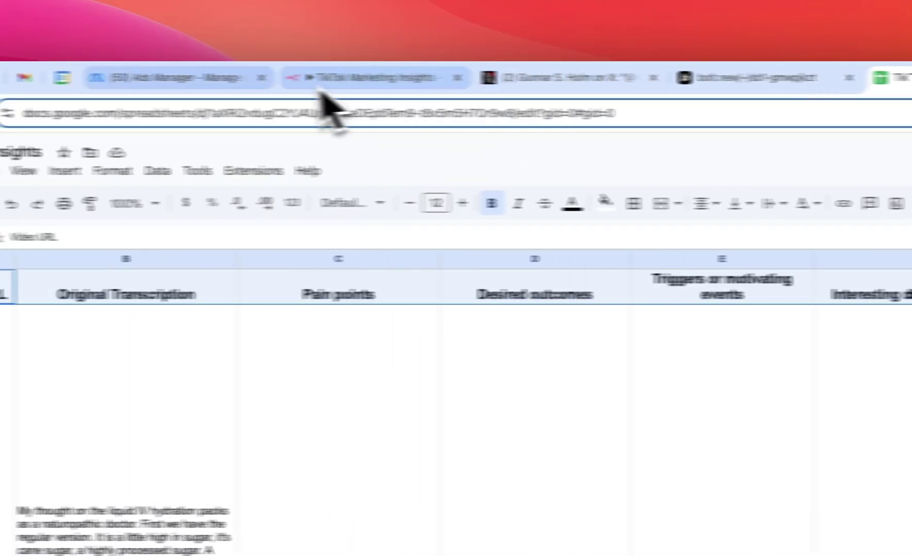
click(330, 79)
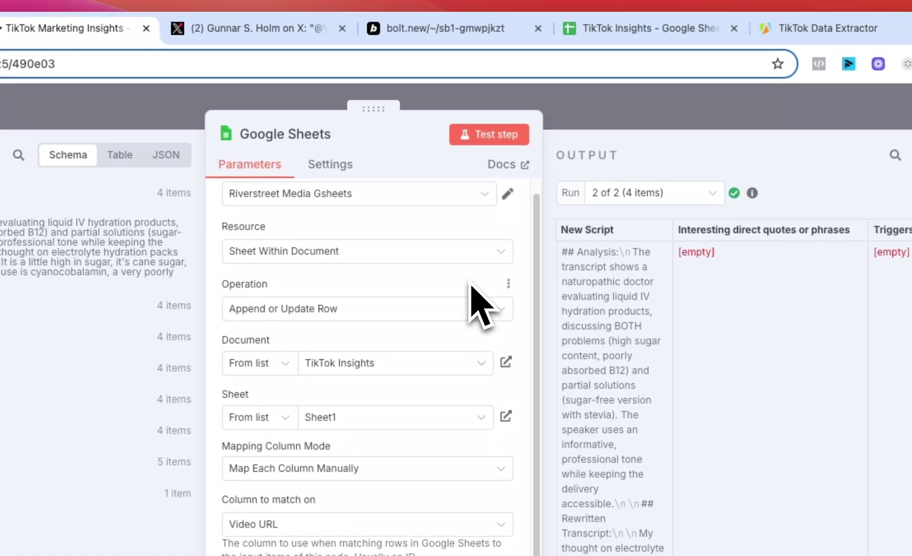
- Expand the Scrape TikTok (Apify) input data and locate the webVideoUrl field that feeds the Video URL column mapping
scroll(471, 286, down, 5)
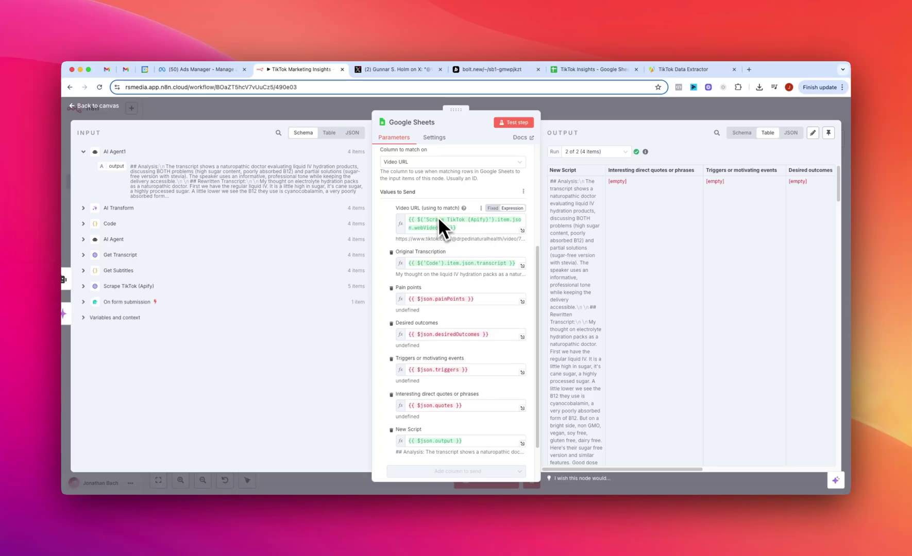
mouse_move(399, 207)
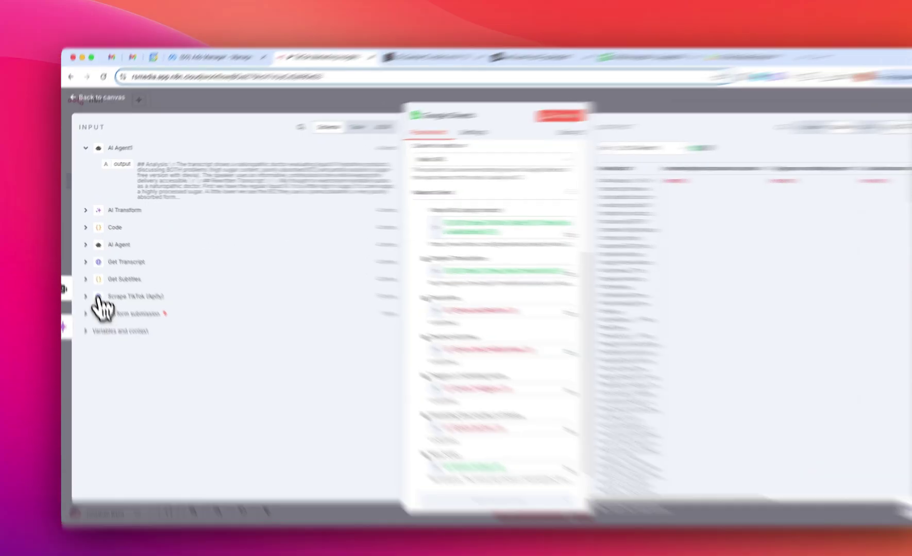
click(103, 286)
scroll(196, 304, down, 5)
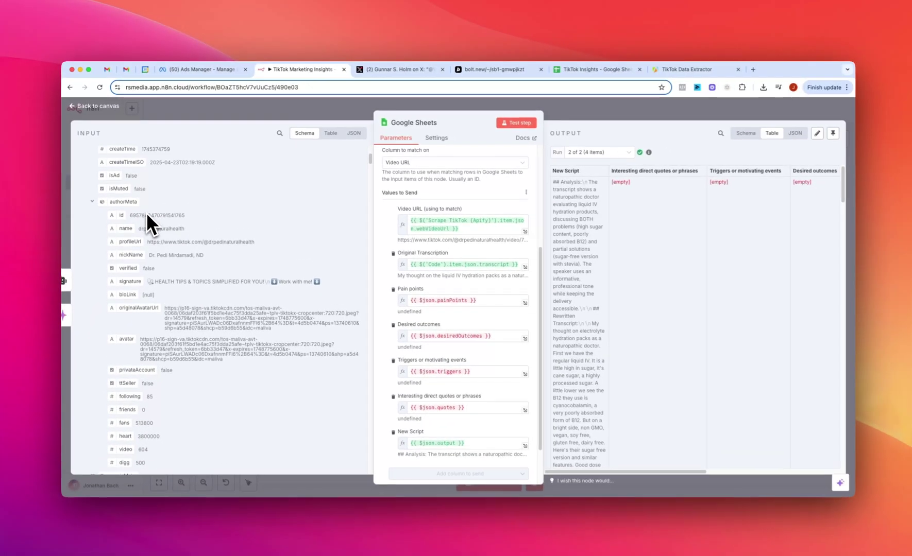
scroll(146, 216, up, 5)
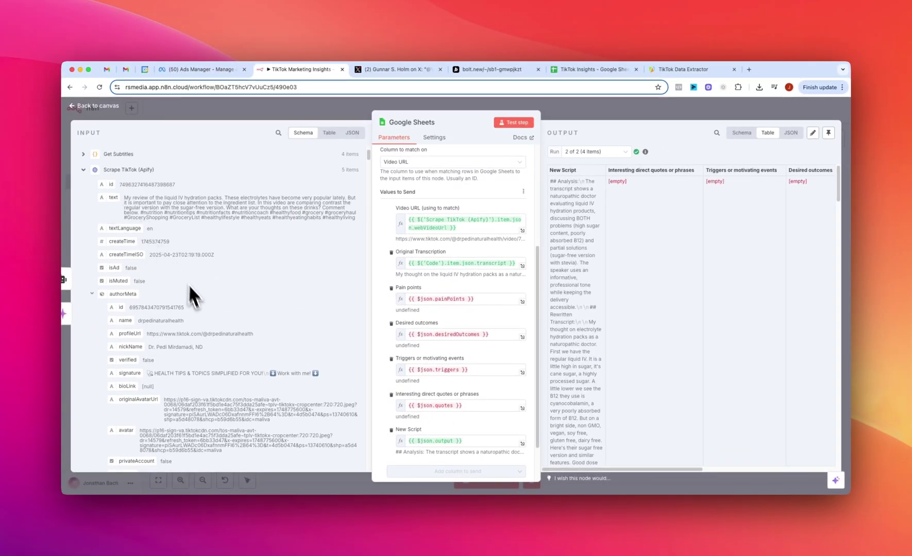
scroll(186, 309, down, 5)
scroll(157, 324, down, 5)
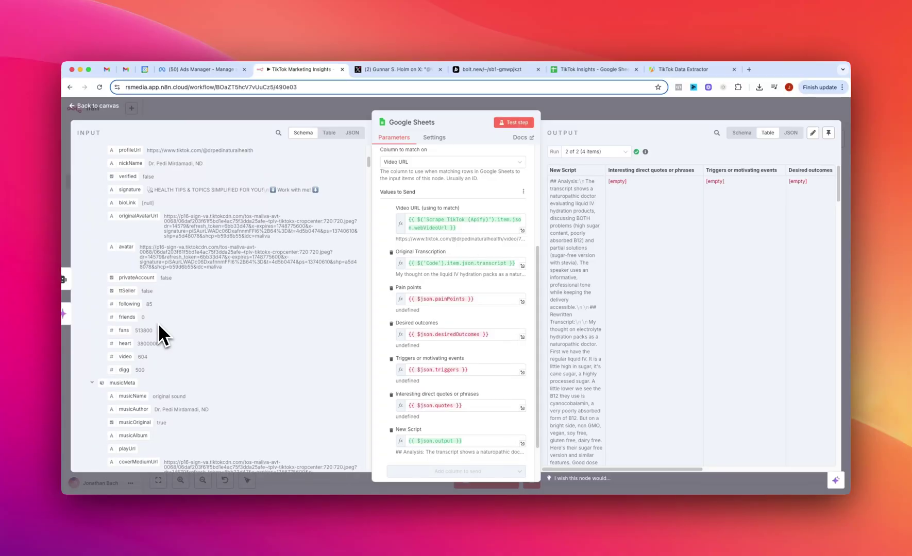
scroll(160, 325, down, 5)
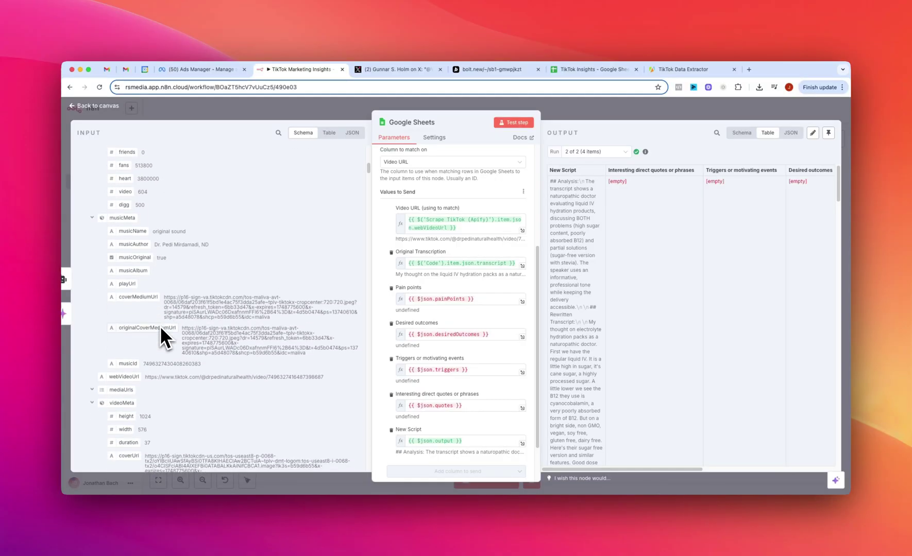
scroll(160, 326, down, 1)
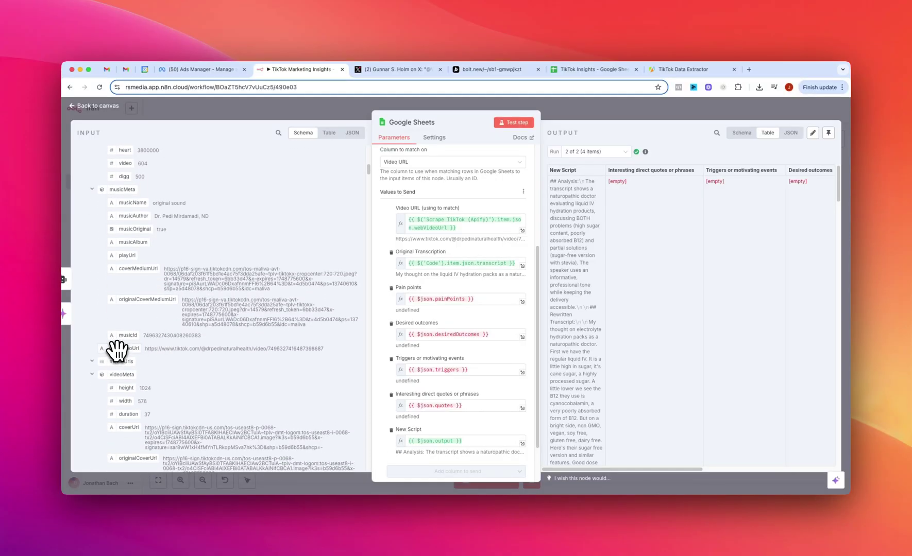
drag(117, 350, 355, 363)
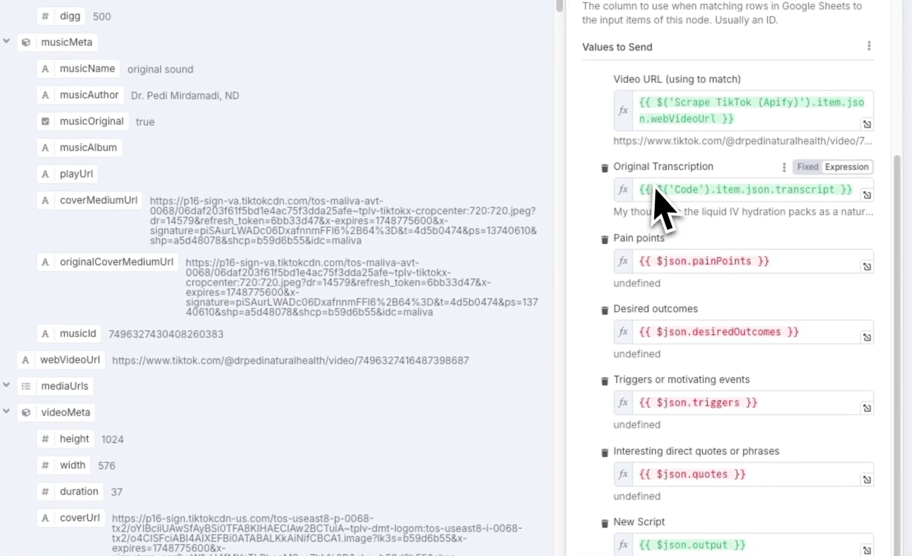
- Review the mappings from Original Transcription to New Script, collapse the Scrape TikTok (Apify) data and close the Google Sheets node
scroll(644, 257, down, 1)
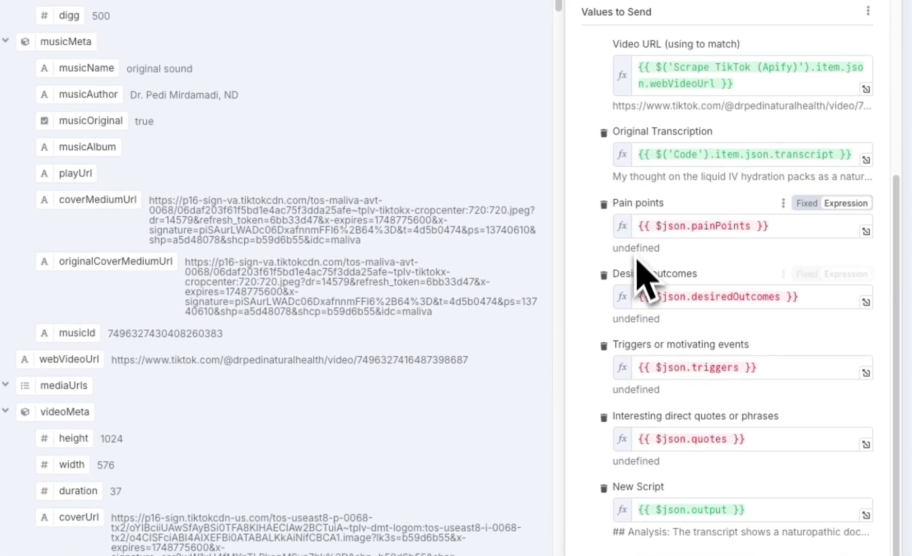
scroll(428, 376, up, 10)
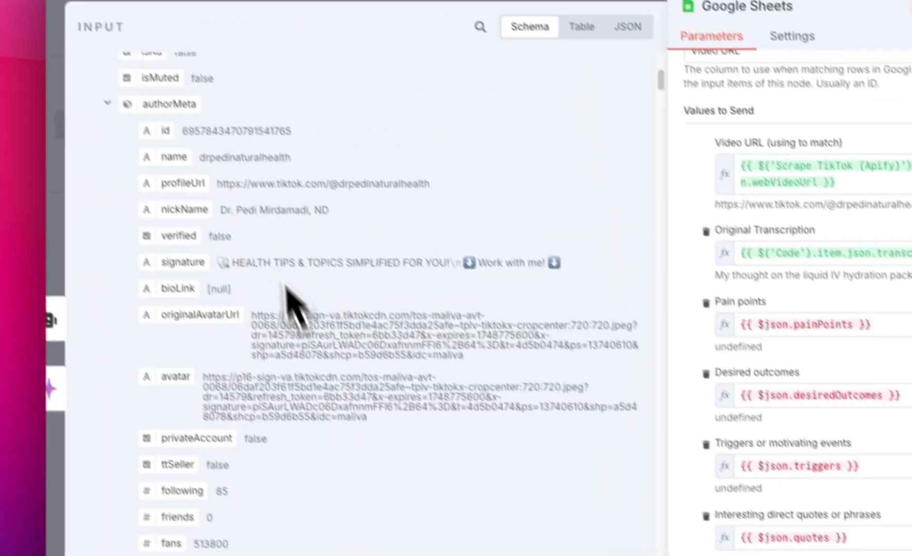
scroll(288, 298, up, 8)
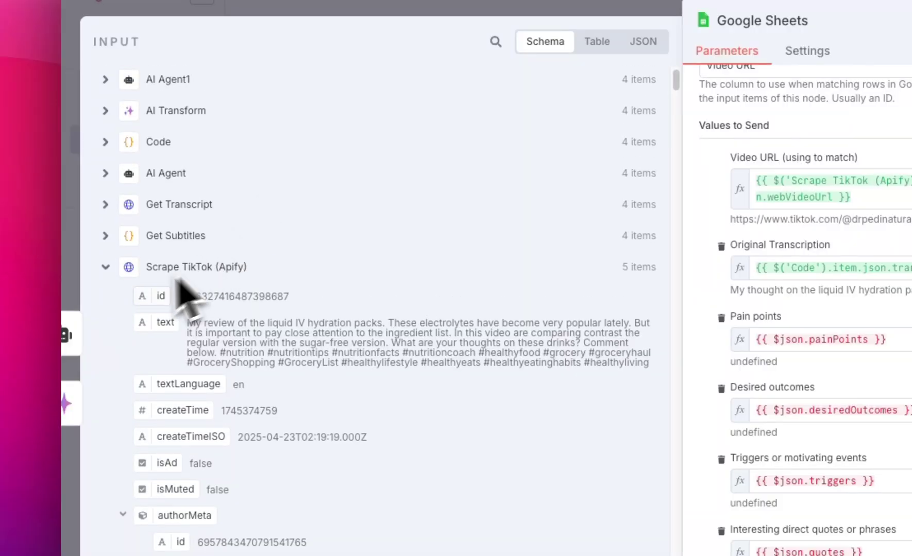
click(95, 254)
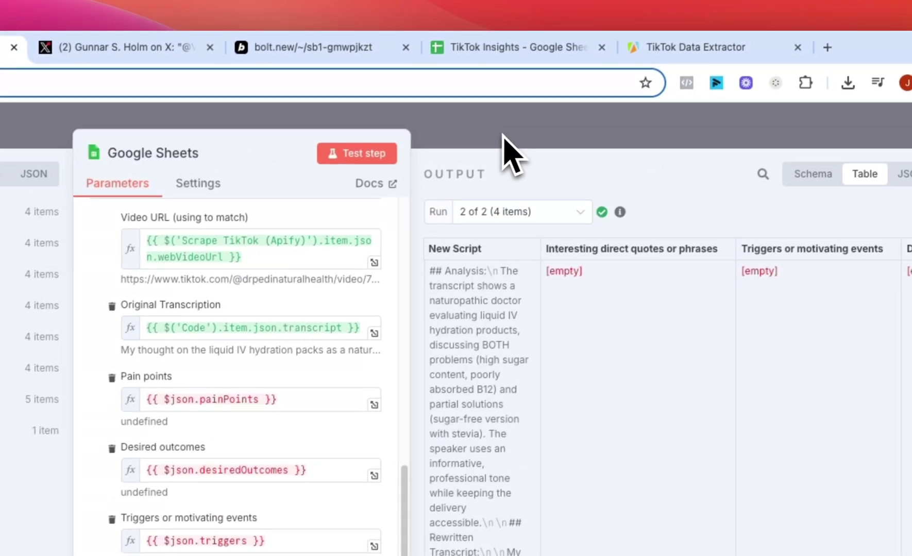
key(Escape)
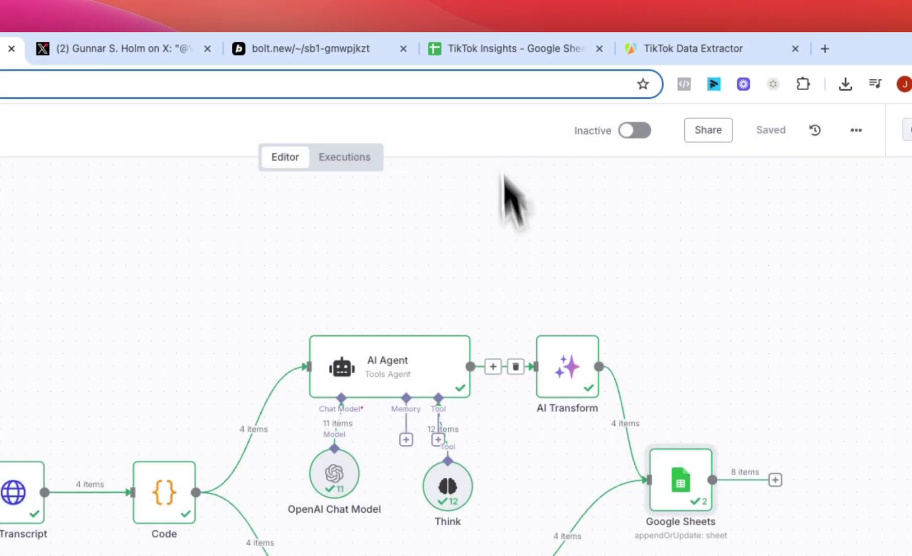
- Reopen the AI Agent1 node to review its input transcript and rewritten script output, and return to the canvas
click(149, 466)
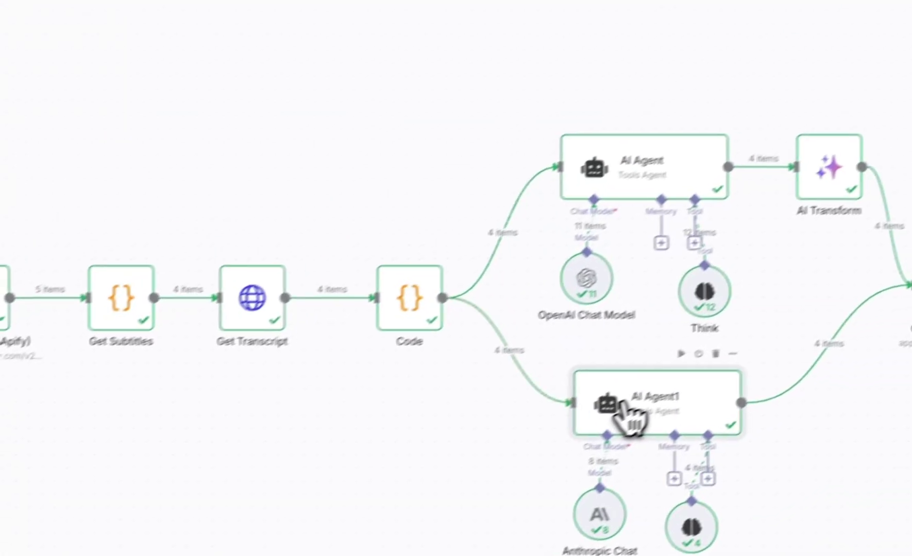
double_click(631, 417)
mouse_move(314, 309)
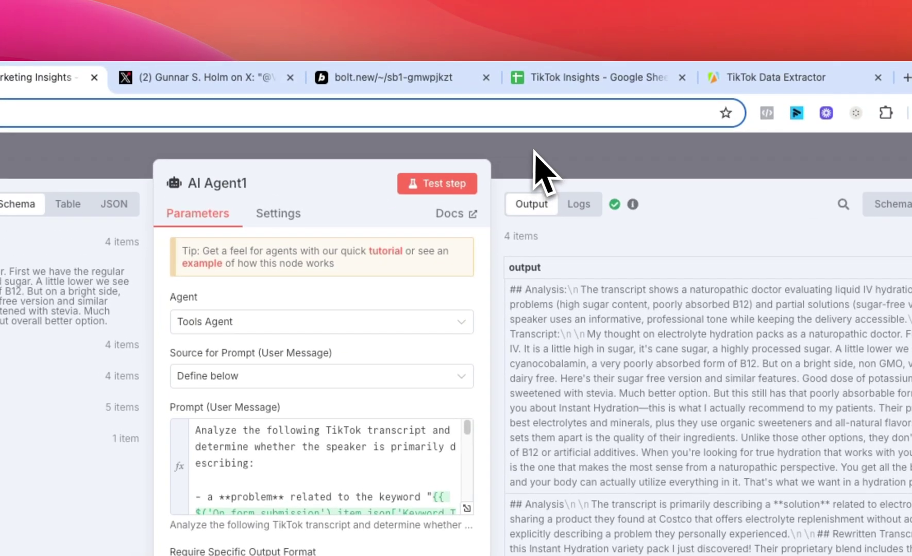
click(546, 155)
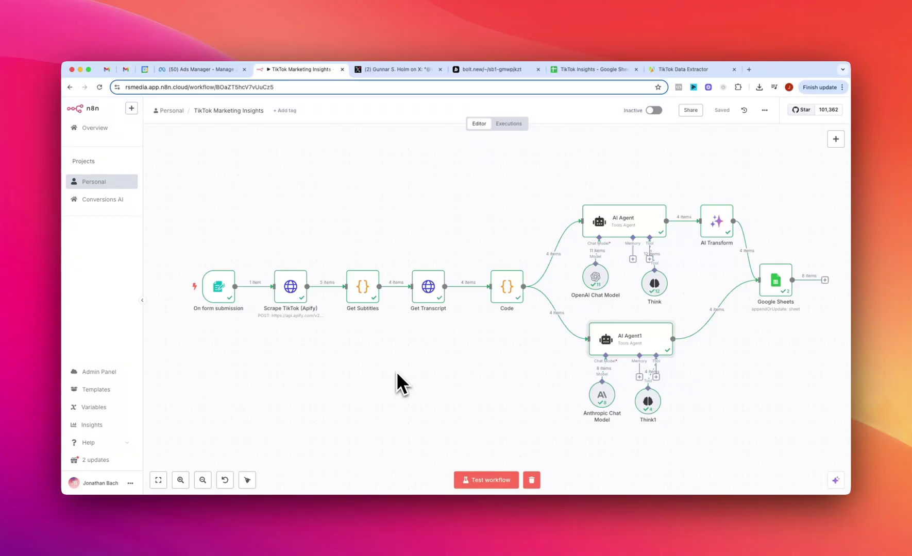
- Switch to the bolt.new project, look through the HookHunter landing page and return to the TikTok Marketing Insights workflow
mouse_move(237, 300)
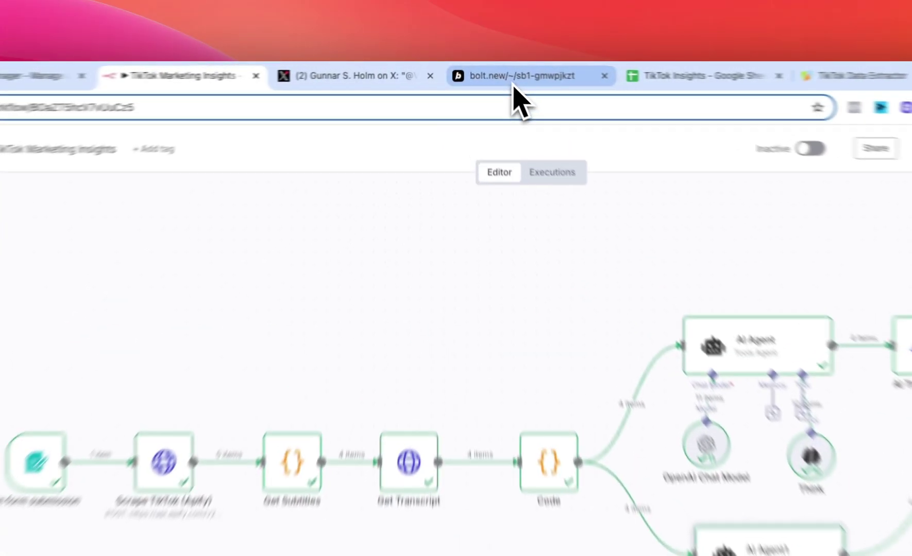
click(514, 85)
scroll(456, 268, down, 10)
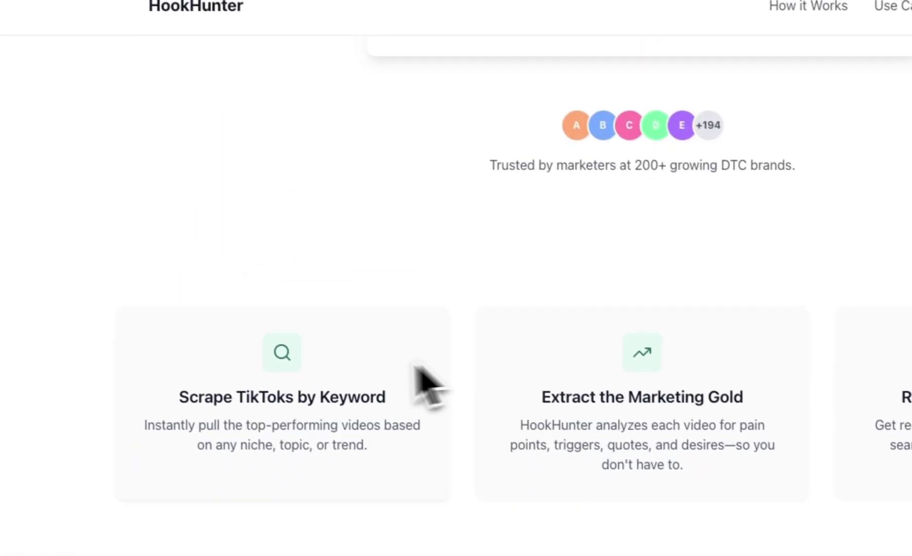
scroll(498, 380, down, 2)
scroll(482, 407, up, 10)
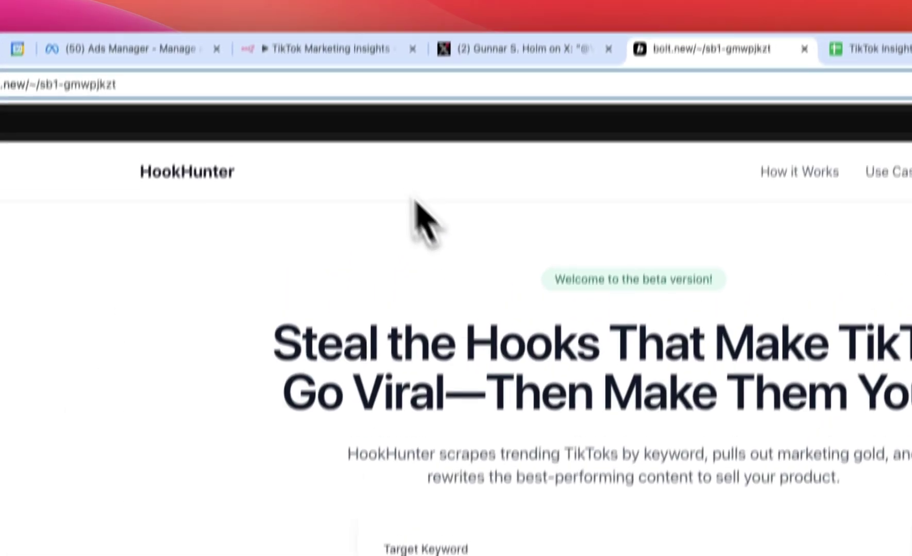
click(341, 58)
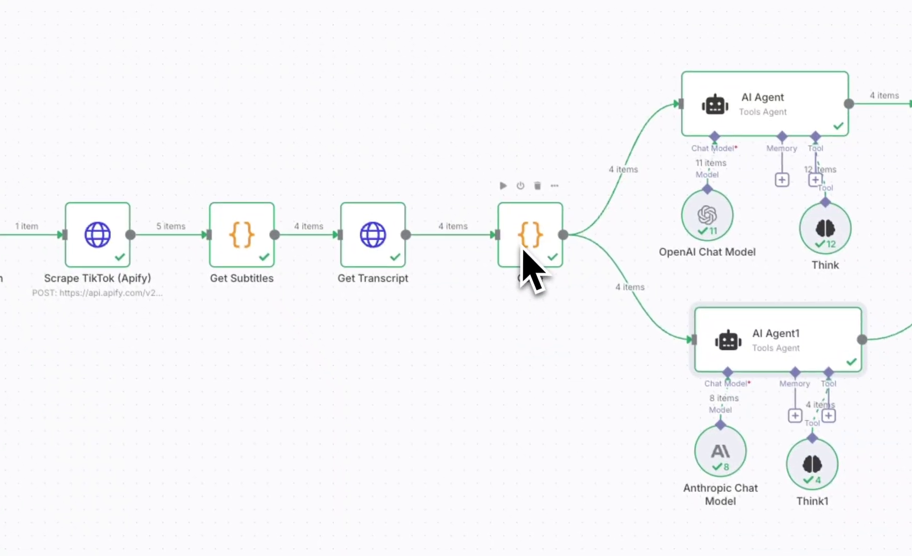